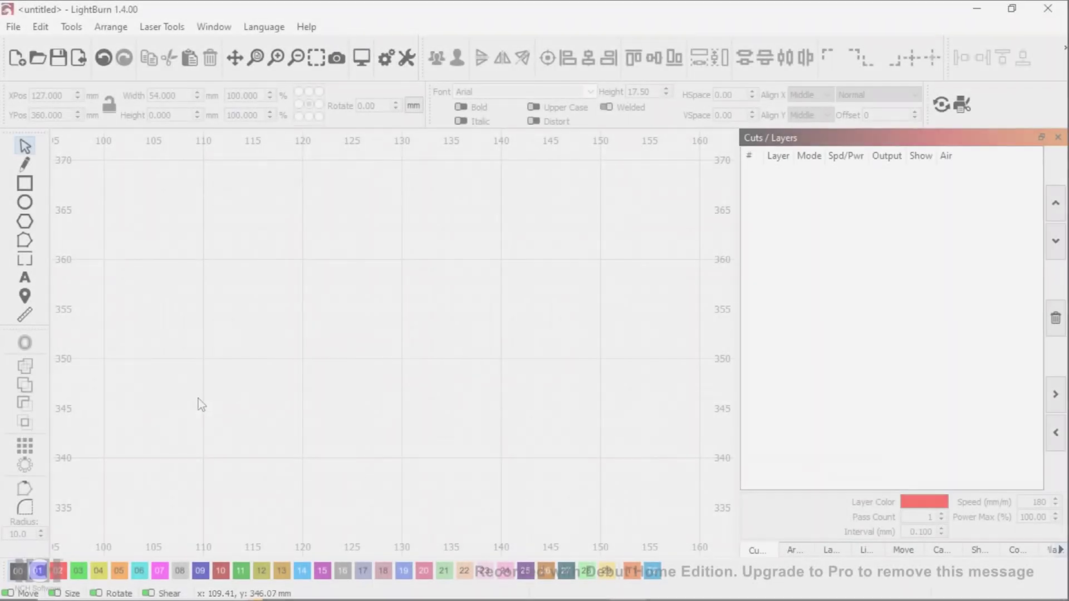
Step: Draw a 10 mm horizontal line from 110 to 120 mm at Y 340 and select it
left_click(25, 166)
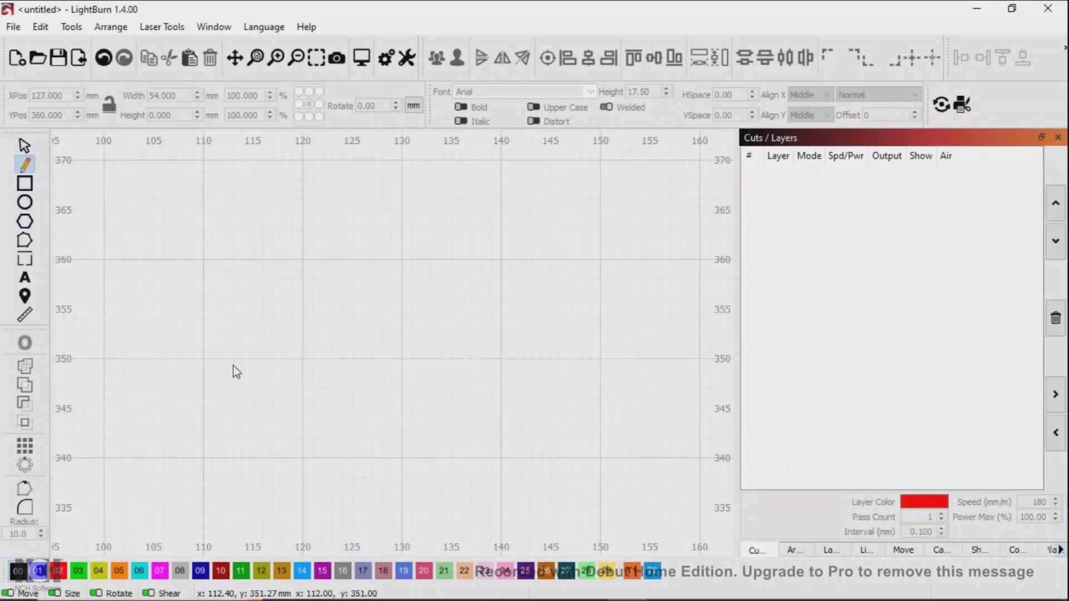
left_click(204, 459)
double_click(304, 460)
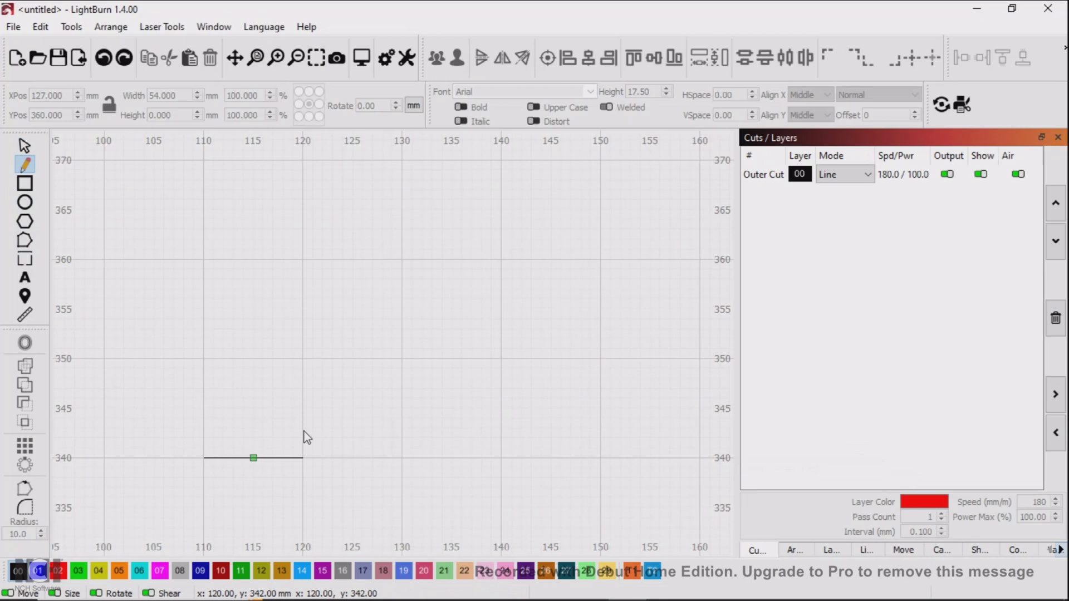
left_click(24, 146)
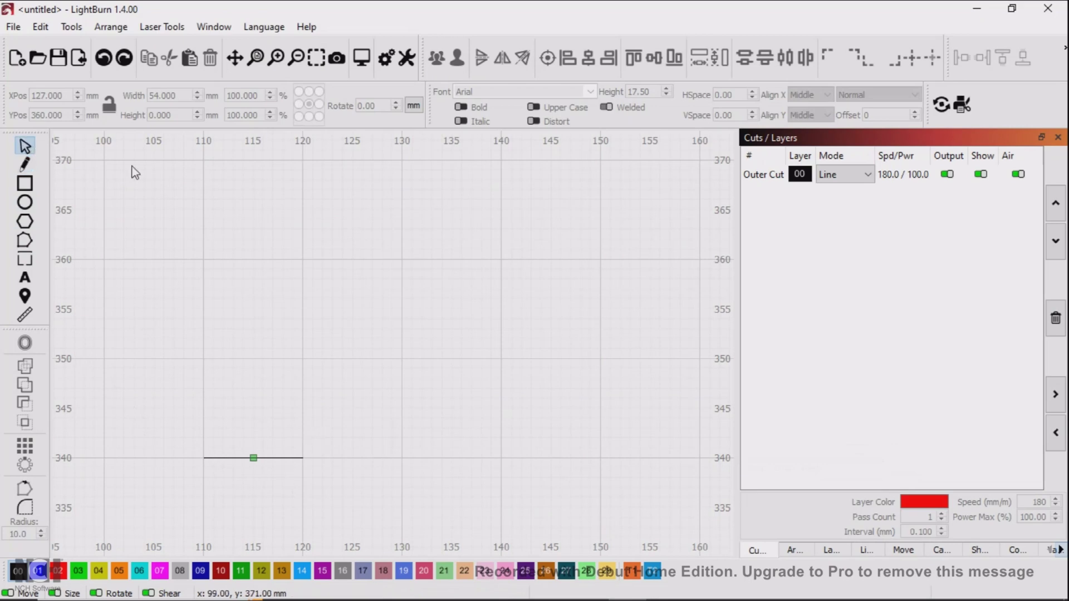
left_click(262, 457)
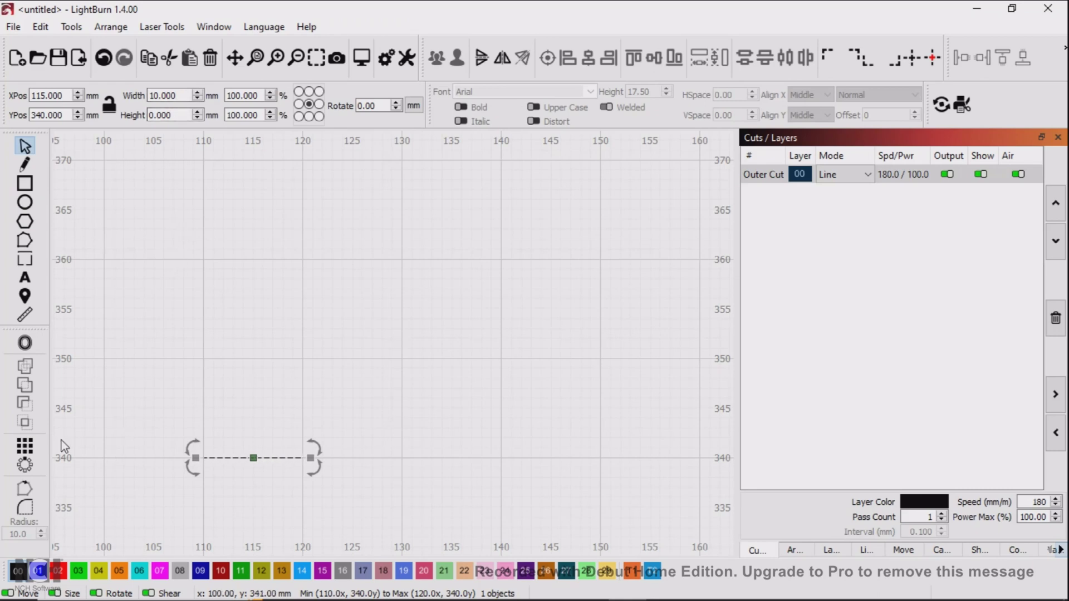
Step: Grid-array the line into 5 columns by 10 rows, making 50 lines over 54 × 18 mm
left_click(28, 446)
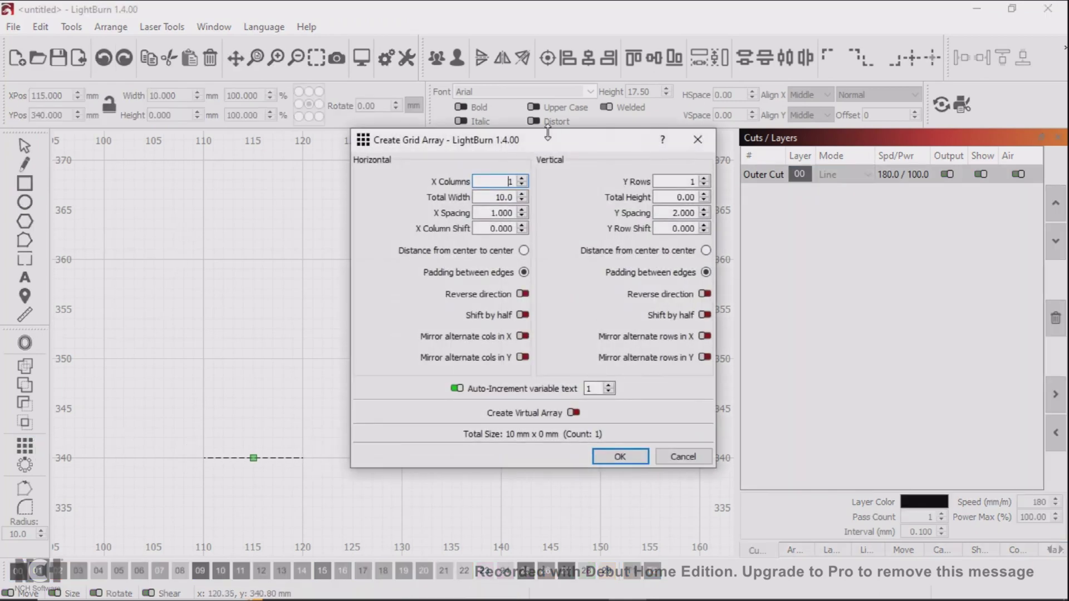
left_click_drag(550, 142, 699, 140)
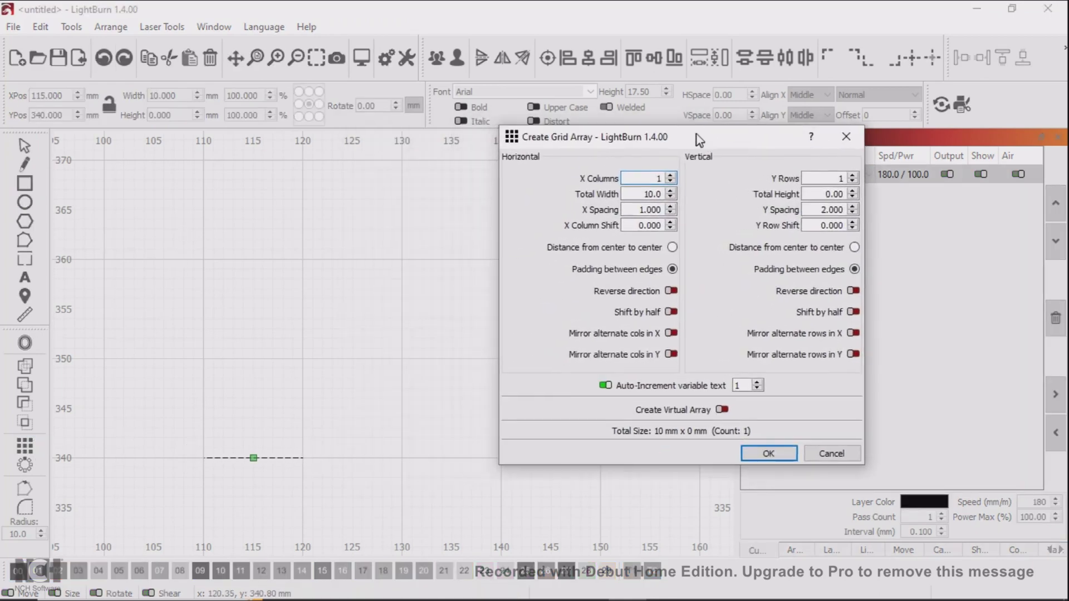
left_click(671, 175)
left_click(670, 175)
left_click(670, 175)
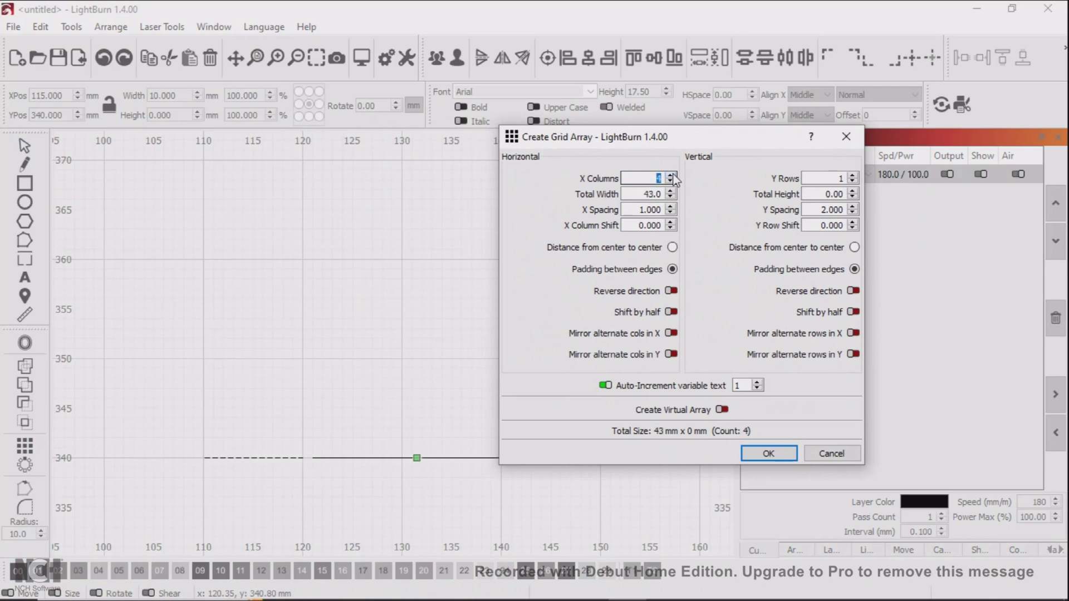
left_click(671, 175)
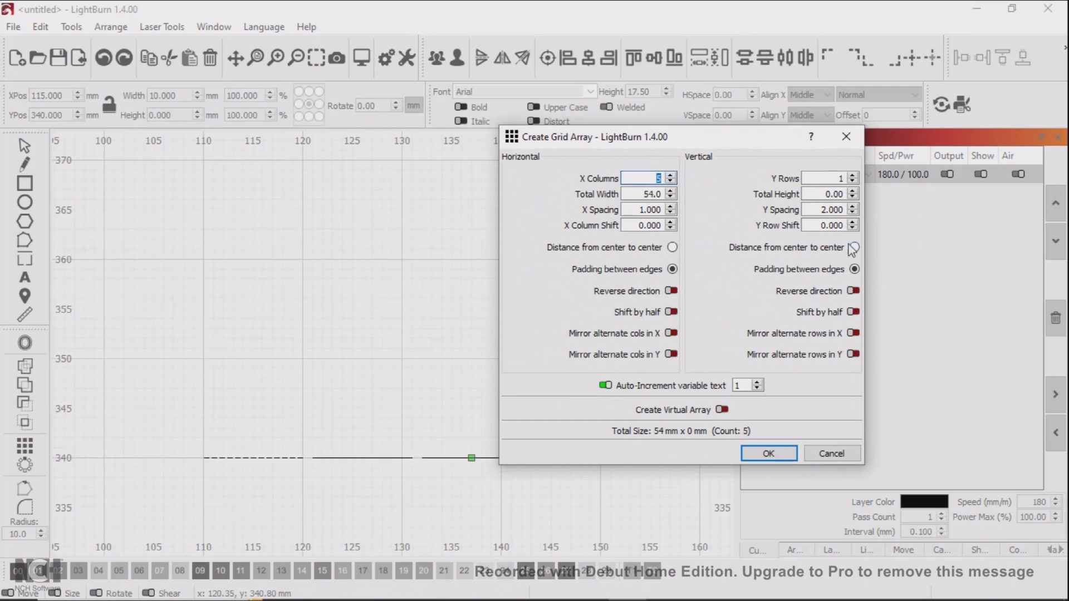
left_click_drag(778, 142, 907, 95)
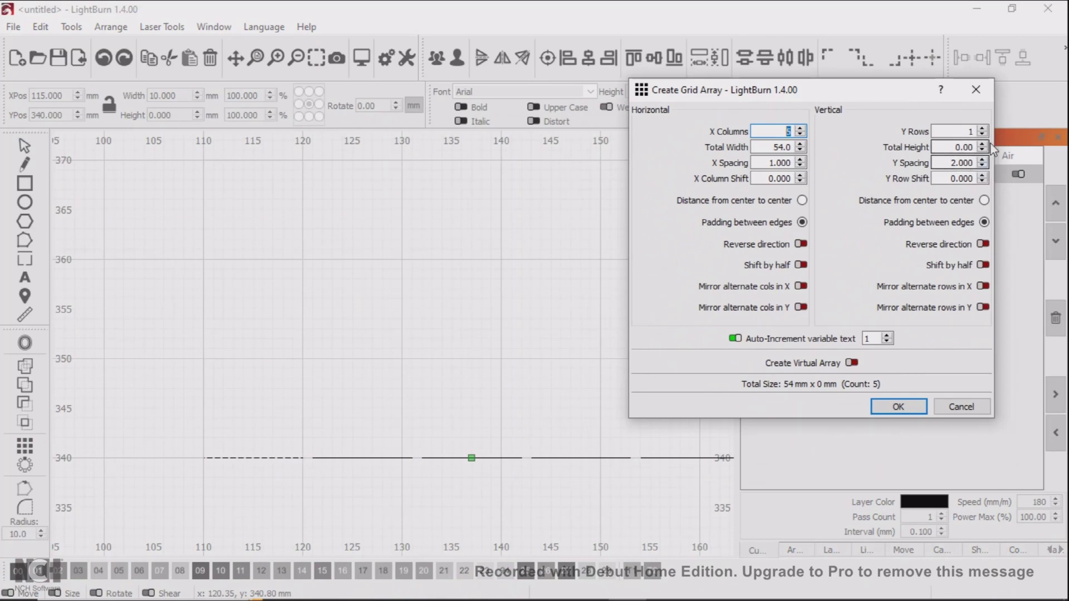
left_click(983, 129)
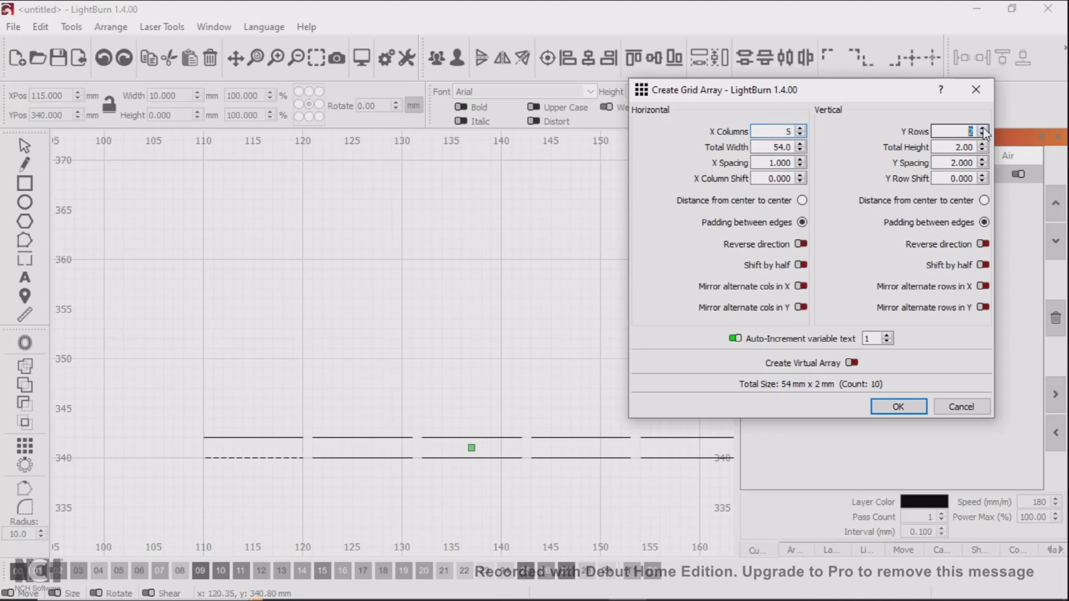
left_click(983, 129)
left_click(983, 128)
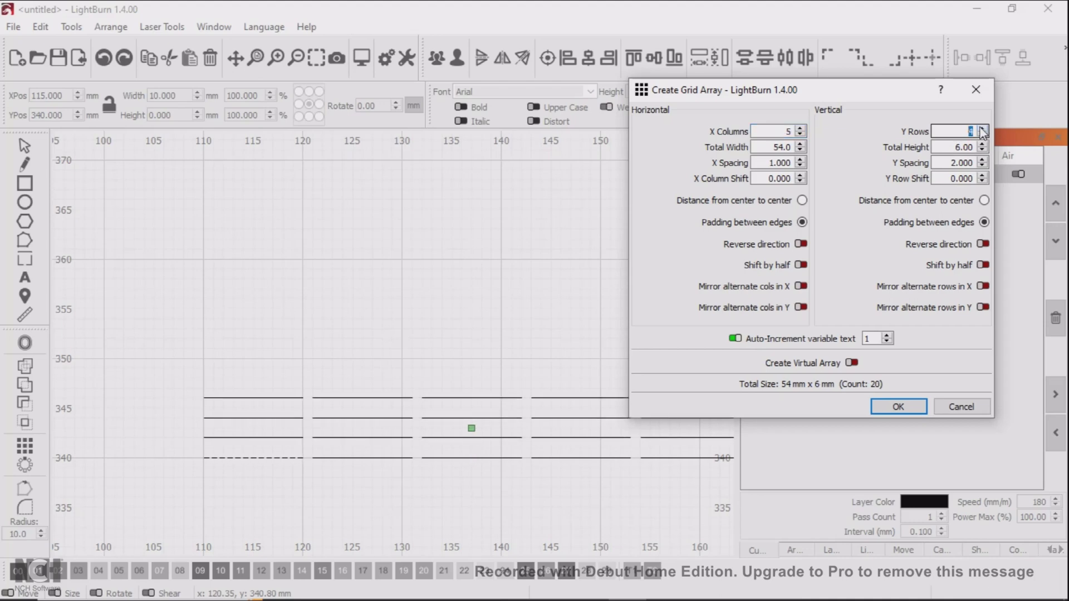
left_click(983, 128)
left_click(982, 129)
left_click(983, 129)
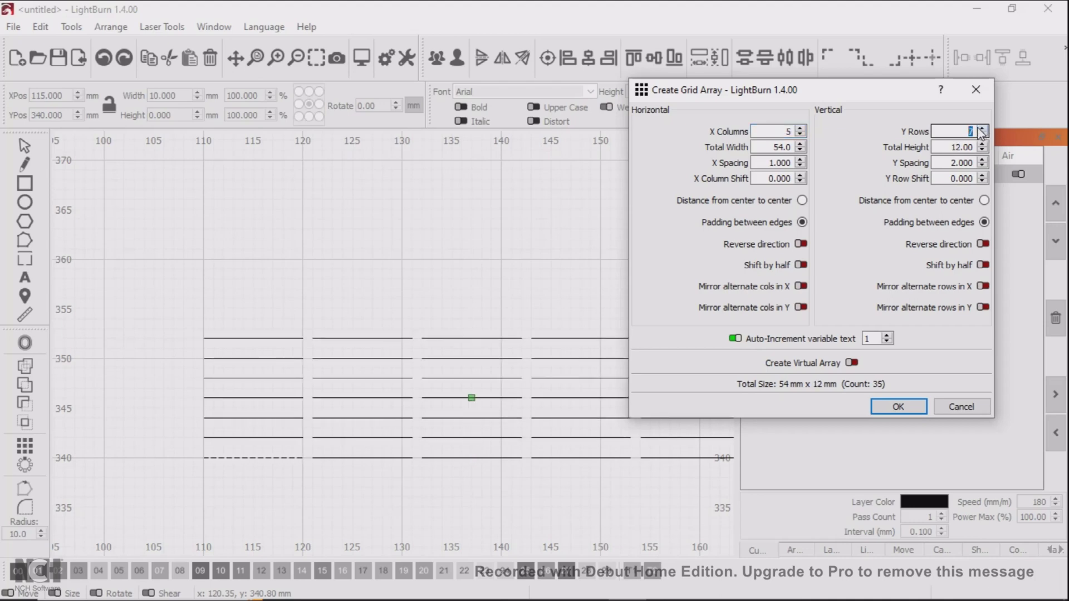
left_click(982, 129)
left_click(983, 129)
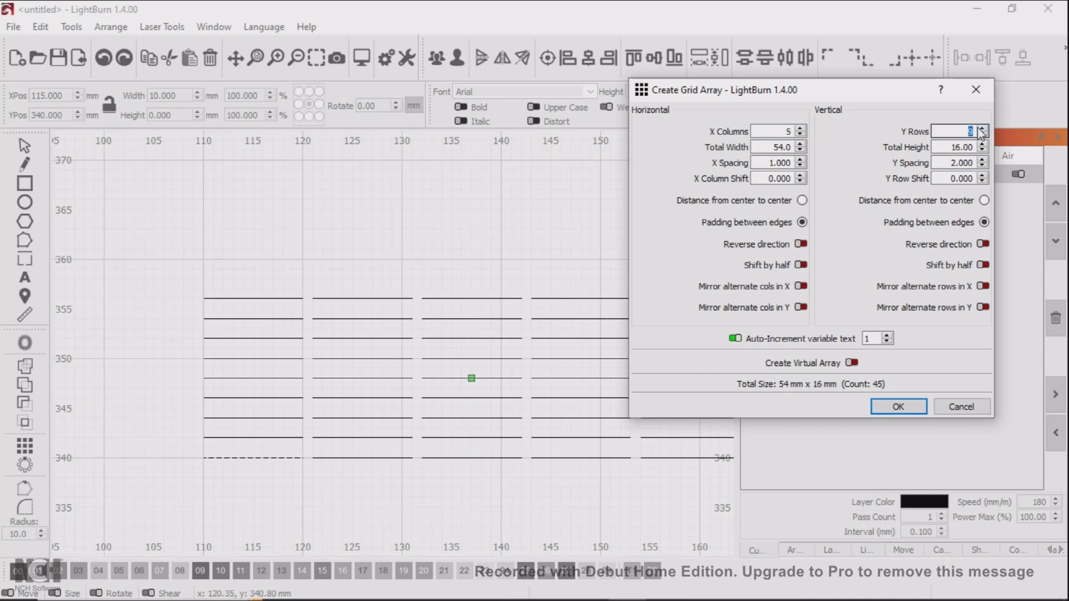
left_click(983, 129)
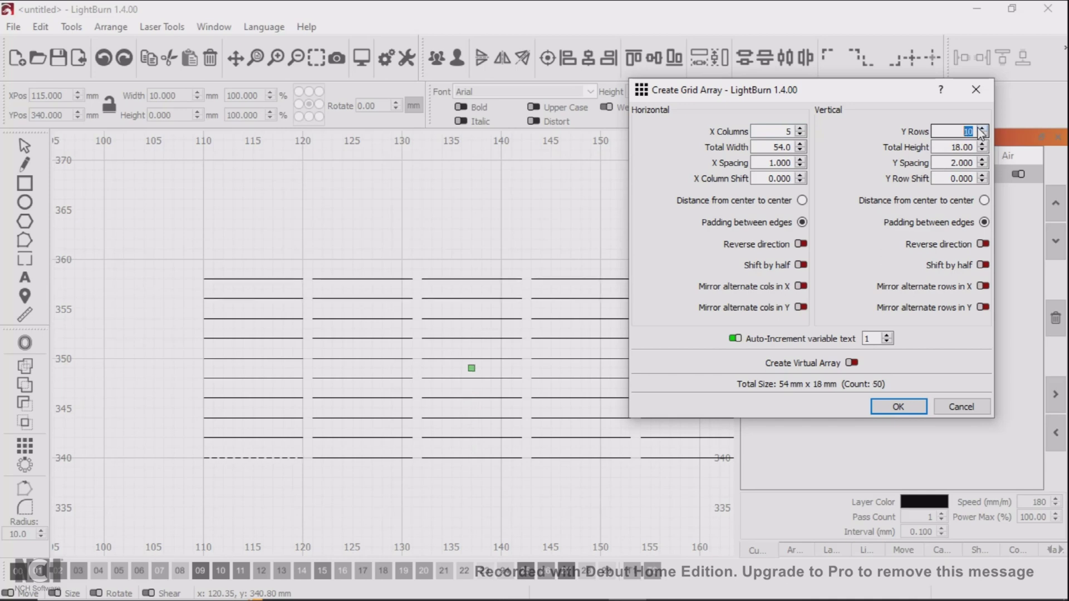
left_click(899, 407)
Step: Duplicate the bottom row of five lines, move the copy up 1 mm to Y 341, and select its rightmost line
left_click(450, 514)
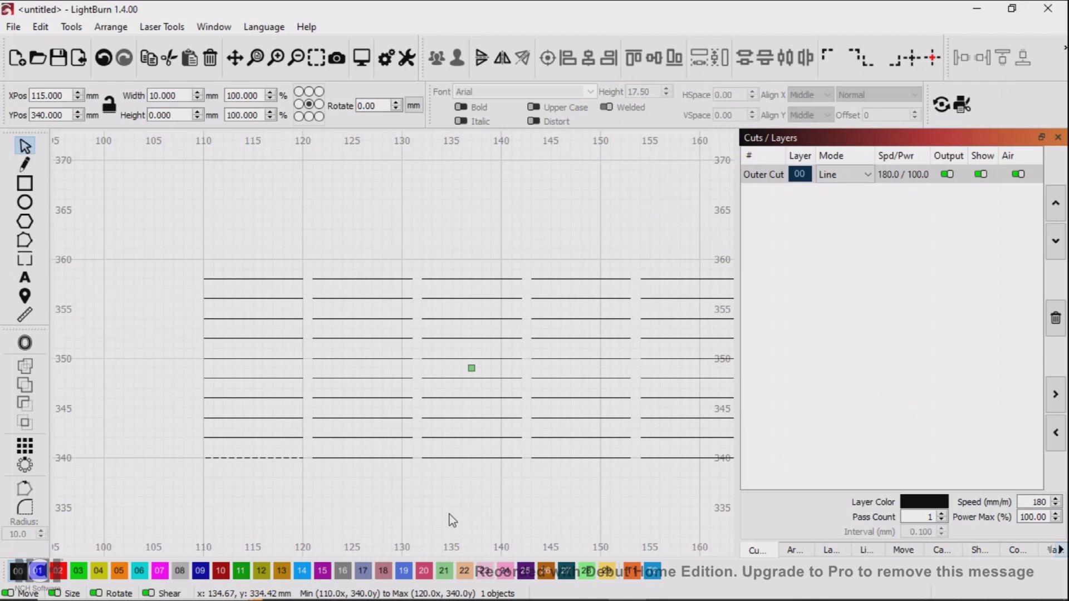
left_click_drag(224, 467, 659, 488)
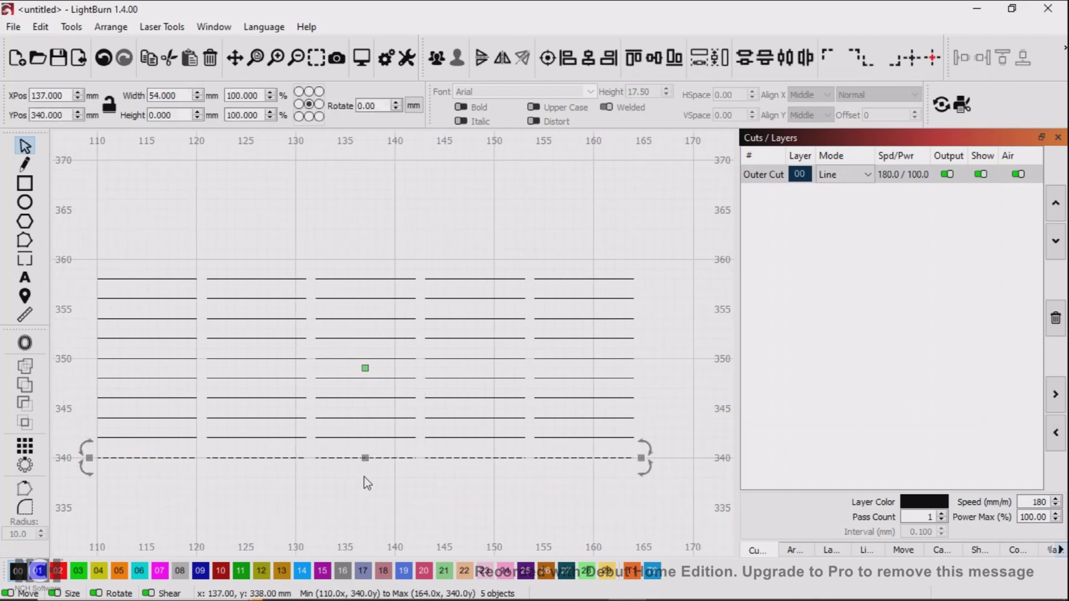
right_click(394, 463)
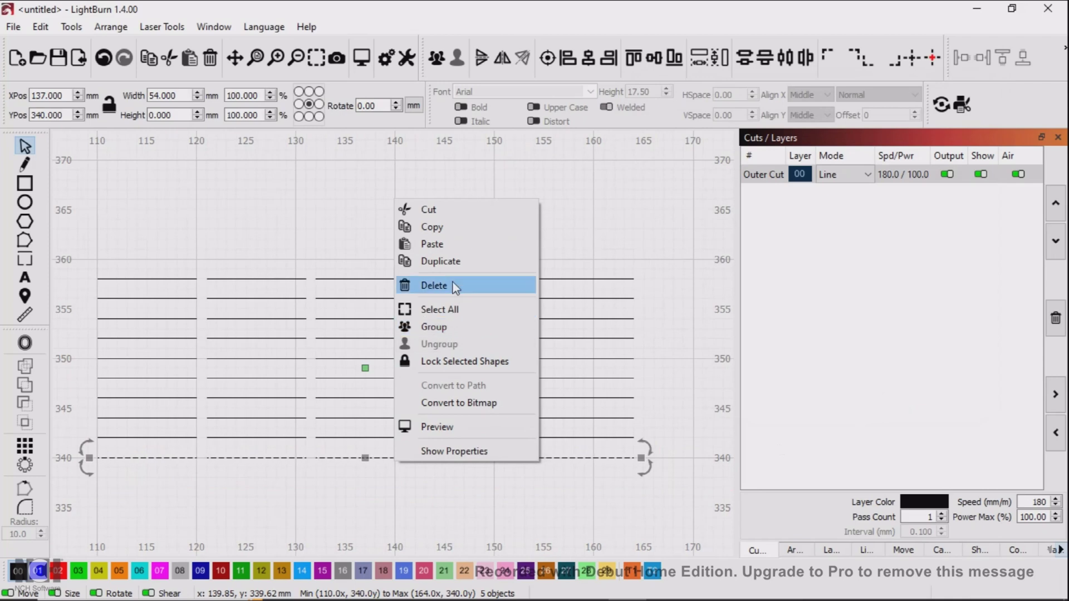
left_click(451, 261)
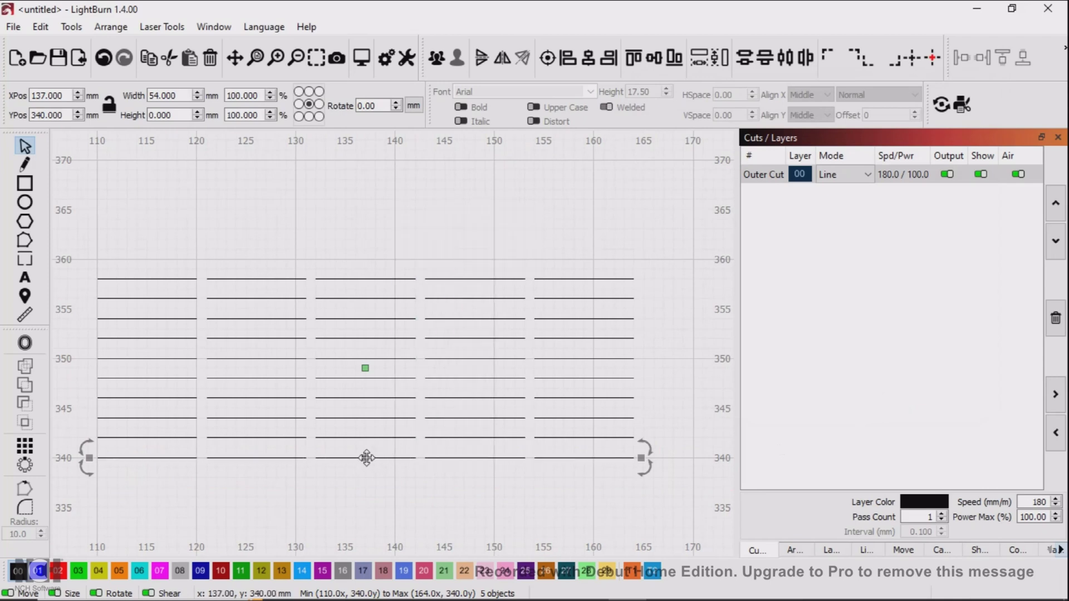
left_click_drag(366, 457, 365, 450)
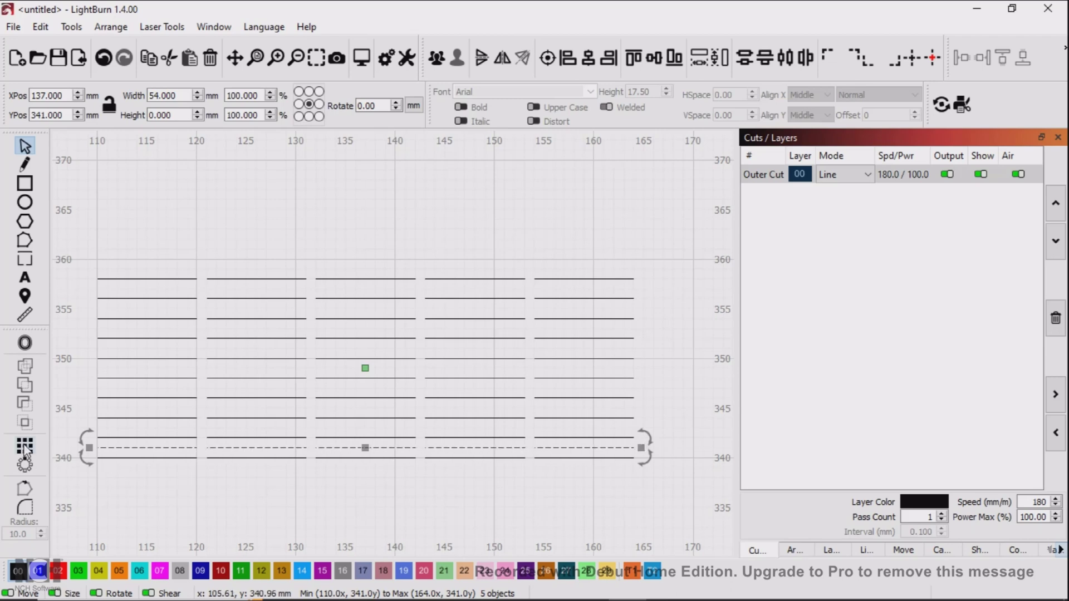
left_click(482, 509)
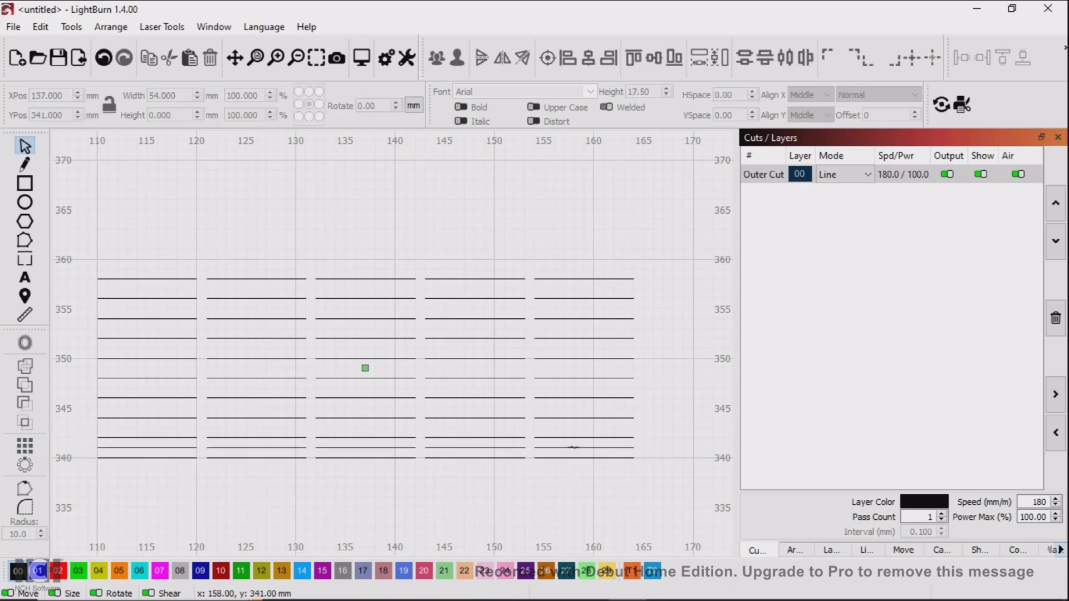
left_click(574, 447)
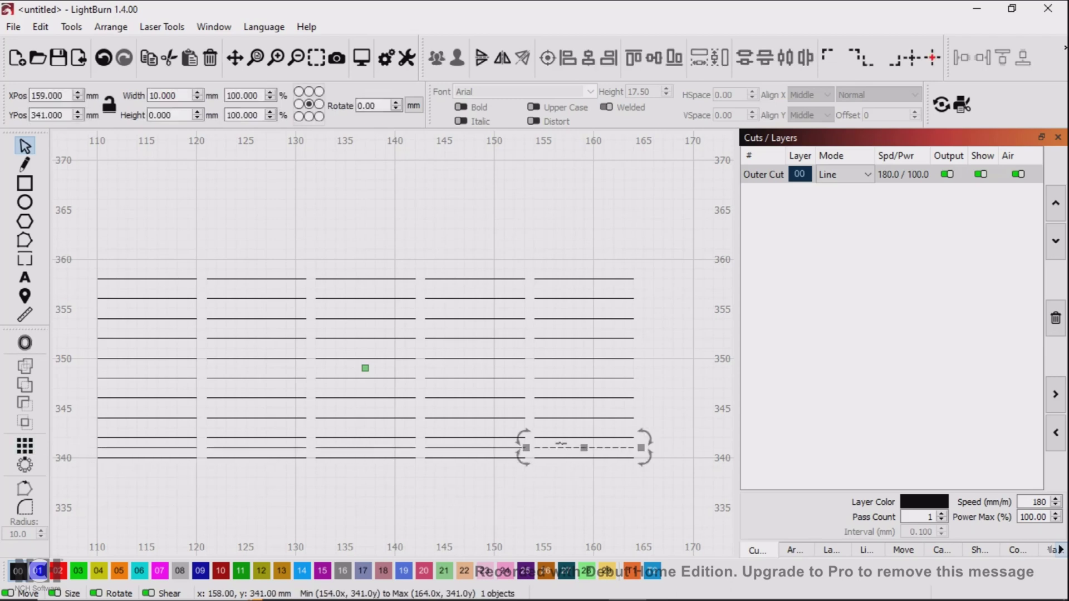
Step: Add a sixth line to the Y 341 row and shift all six about 4.5 mm left to stagger it
left_click(25, 446)
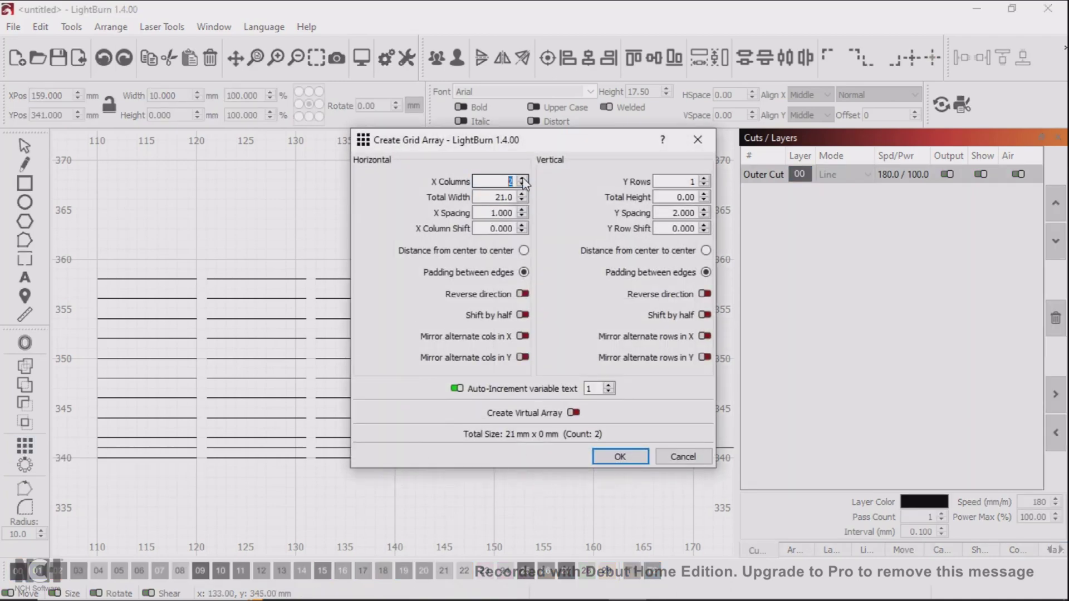
left_click(620, 457)
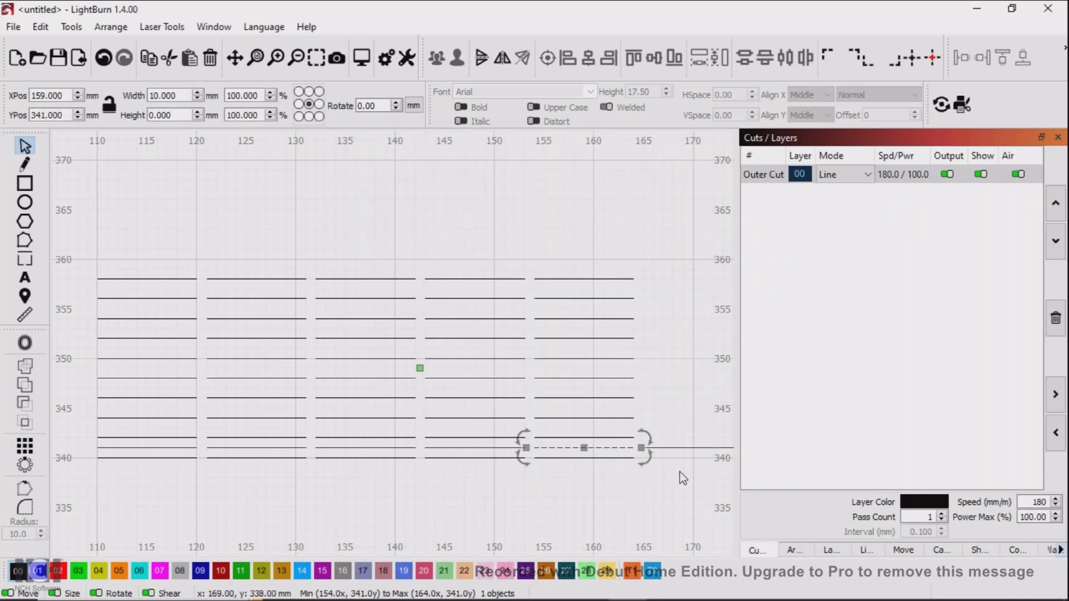
left_click(193, 476)
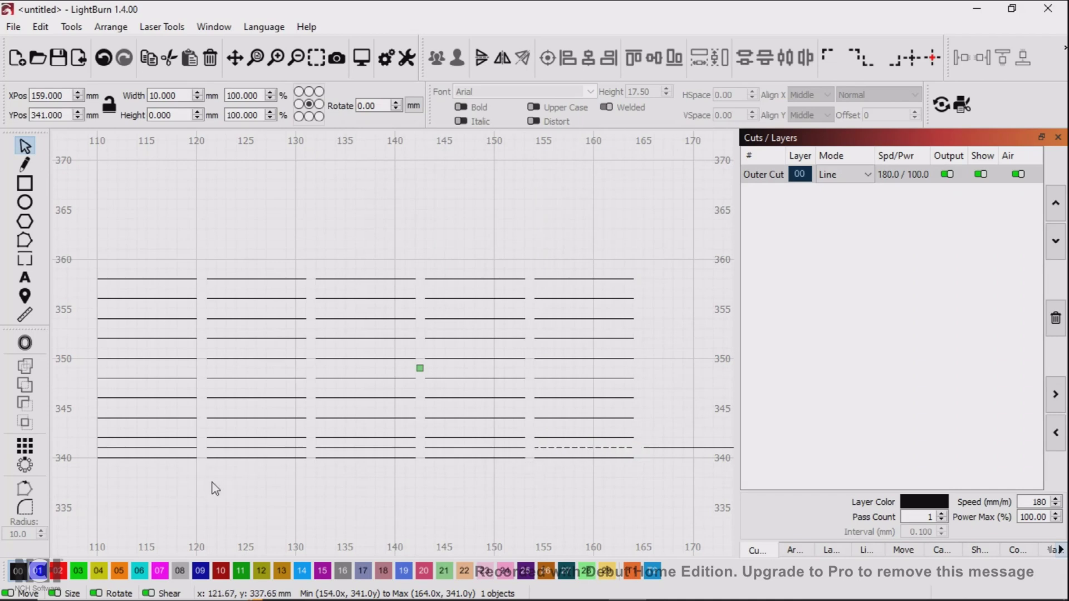
left_click(111, 447)
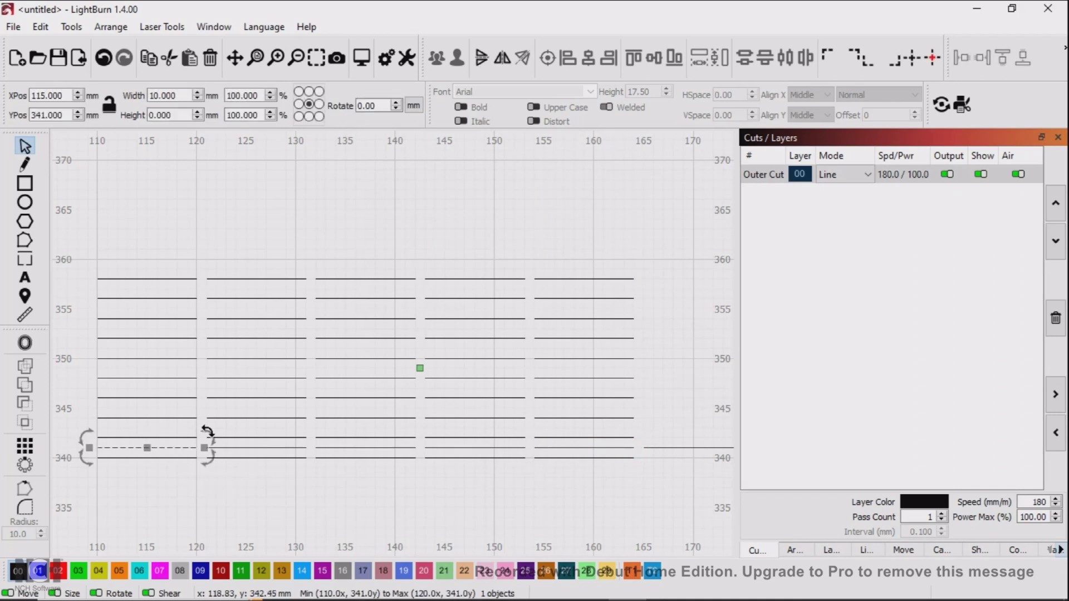
left_click(266, 447, "shift")
left_click(351, 448, "shift")
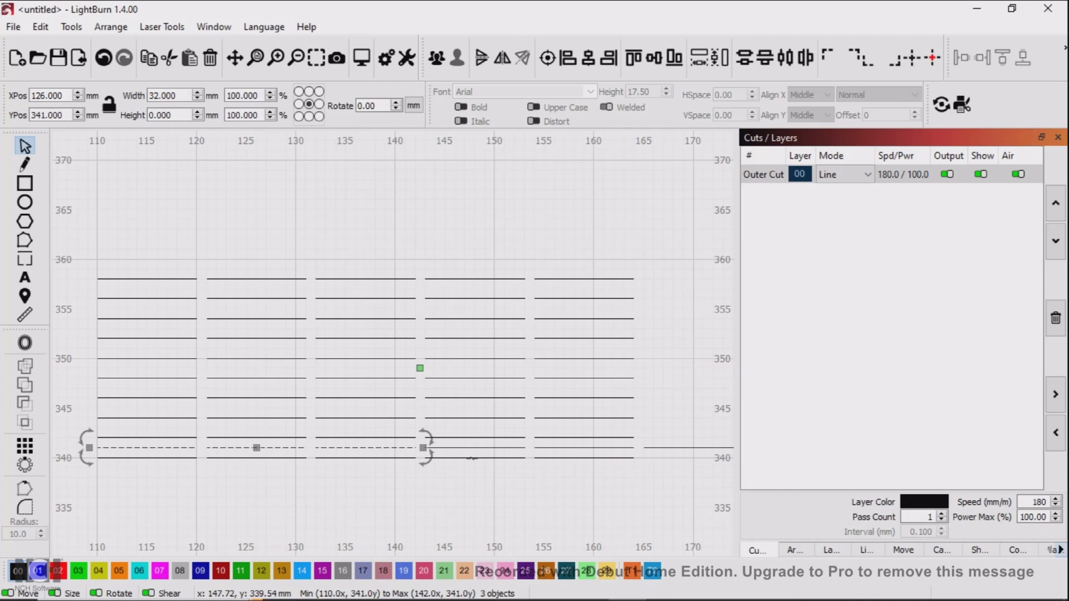
left_click(472, 449, "shift")
left_click(607, 448, "shift")
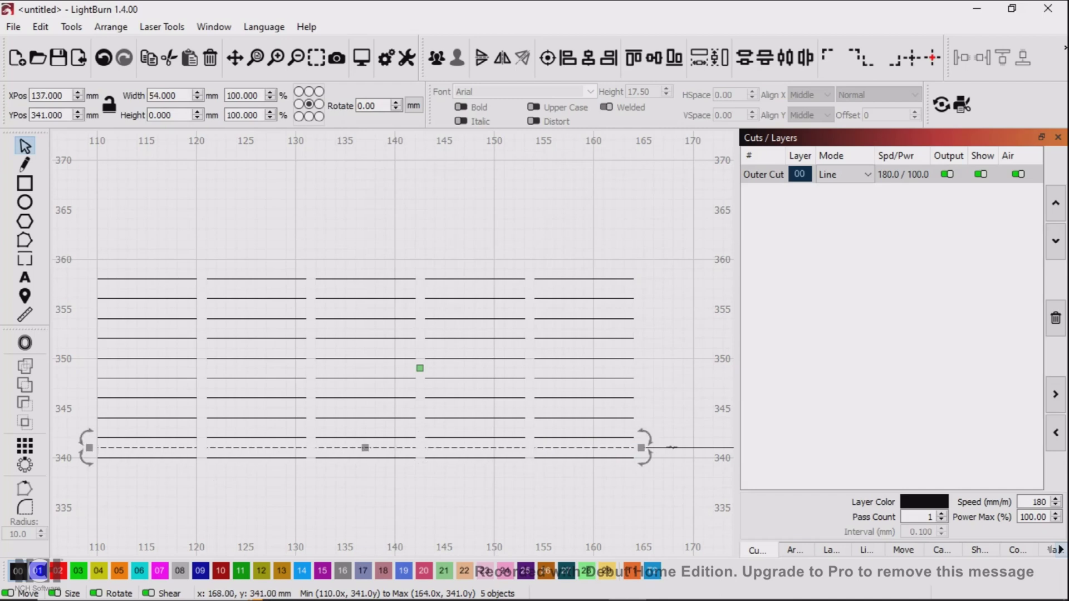
left_click(672, 448, "shift")
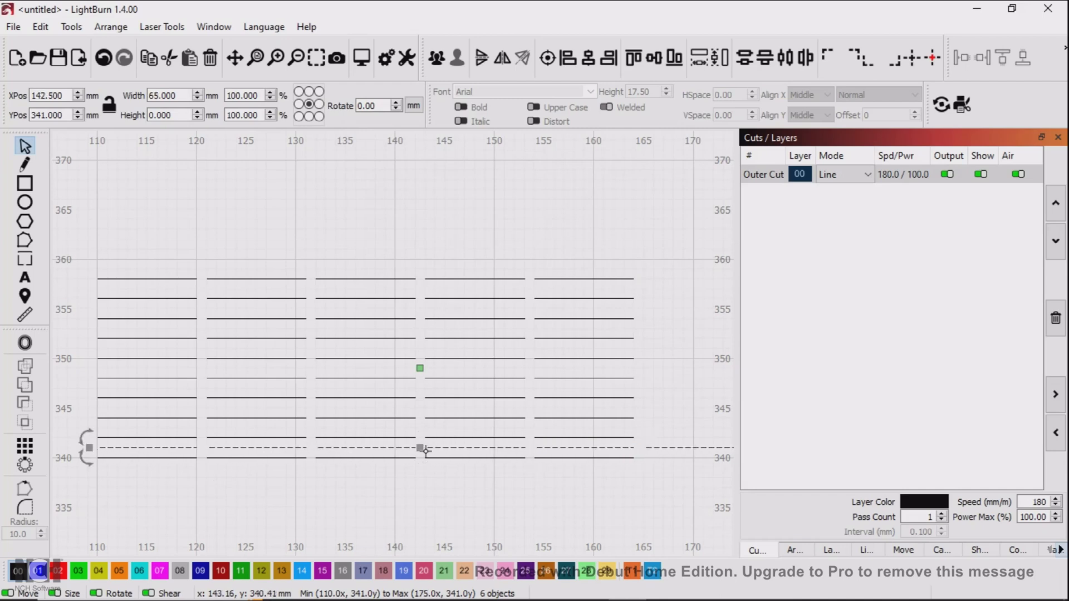
left_click_drag(420, 447, 373, 453)
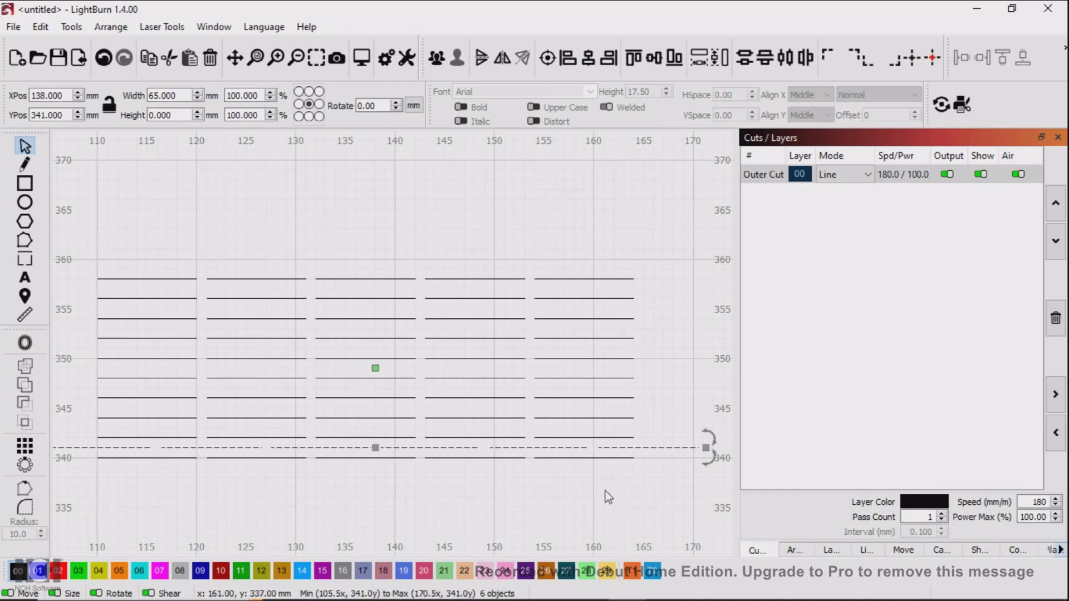
Step: Nudge the staggered Y 341 row another 1 mm left so it spans 104.5–169.5 mm
scroll(606, 496, "down", 1)
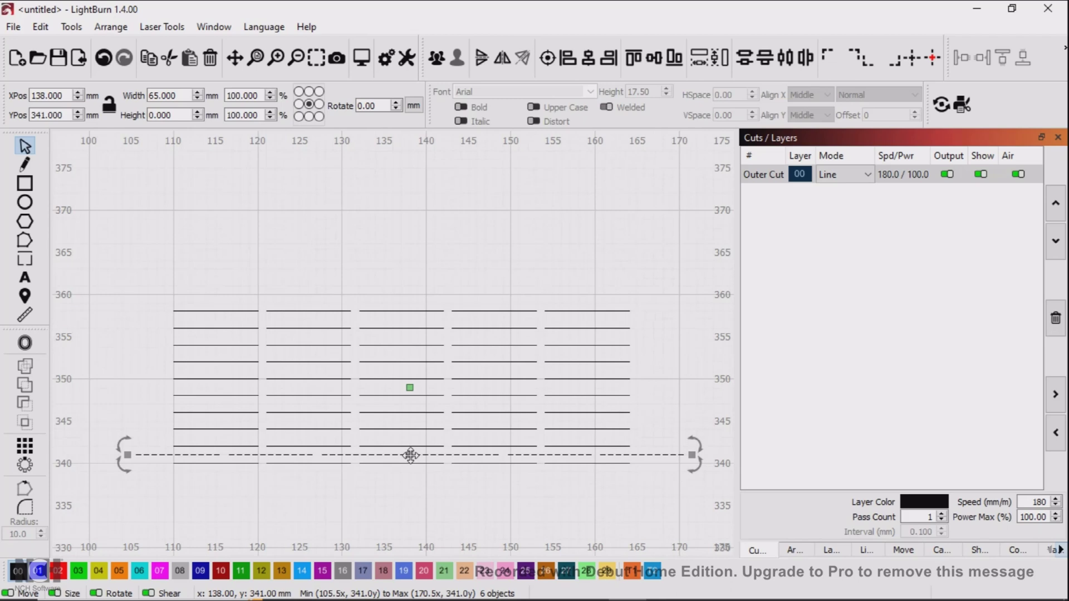
left_click_drag(411, 455, 405, 458)
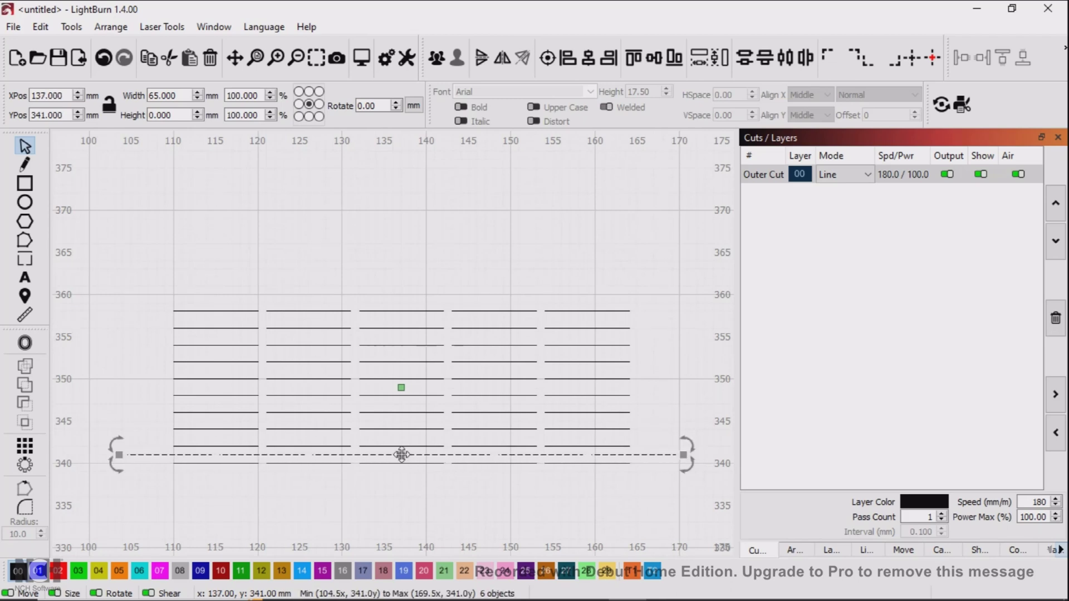
left_click(673, 465)
Step: Trim the row's rightmost dash to about 4.5 mm so it ends at 164 mm
left_click(676, 455)
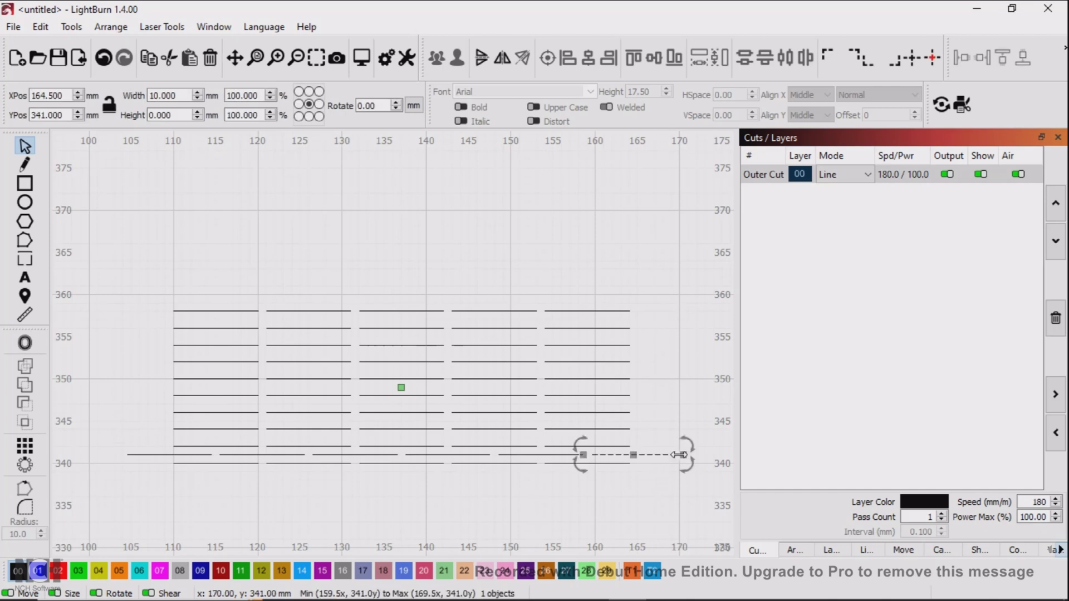
left_click_drag(683, 456, 630, 457)
scroll(633, 461, "up", 7)
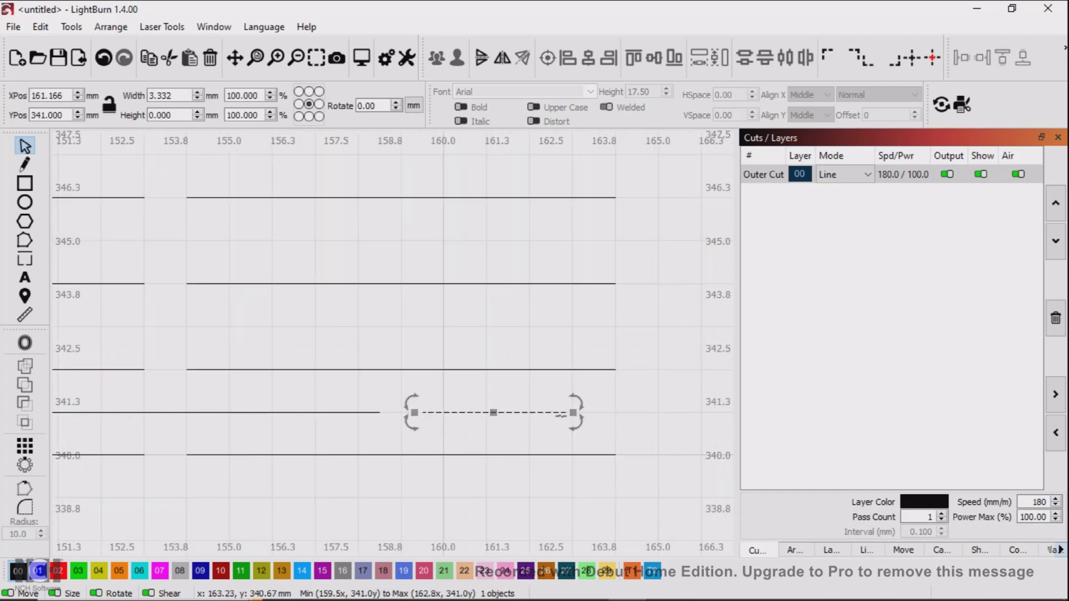
left_click_drag(569, 413, 623, 413)
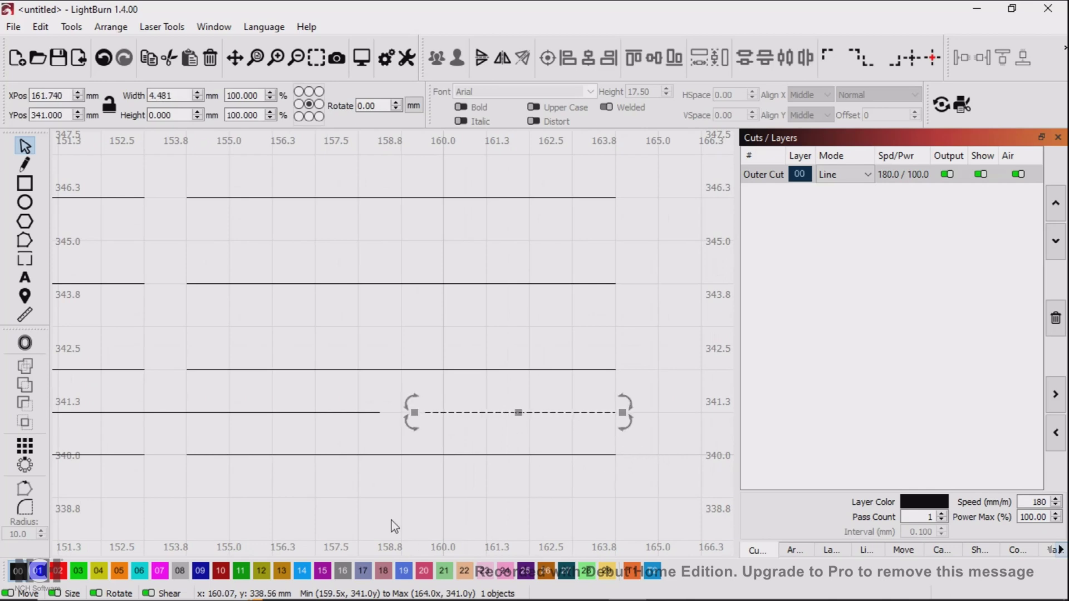
Step: Trim the row's leftmost dash to about 4.5 mm so it starts at 110 mm
scroll(305, 523, "left", 10)
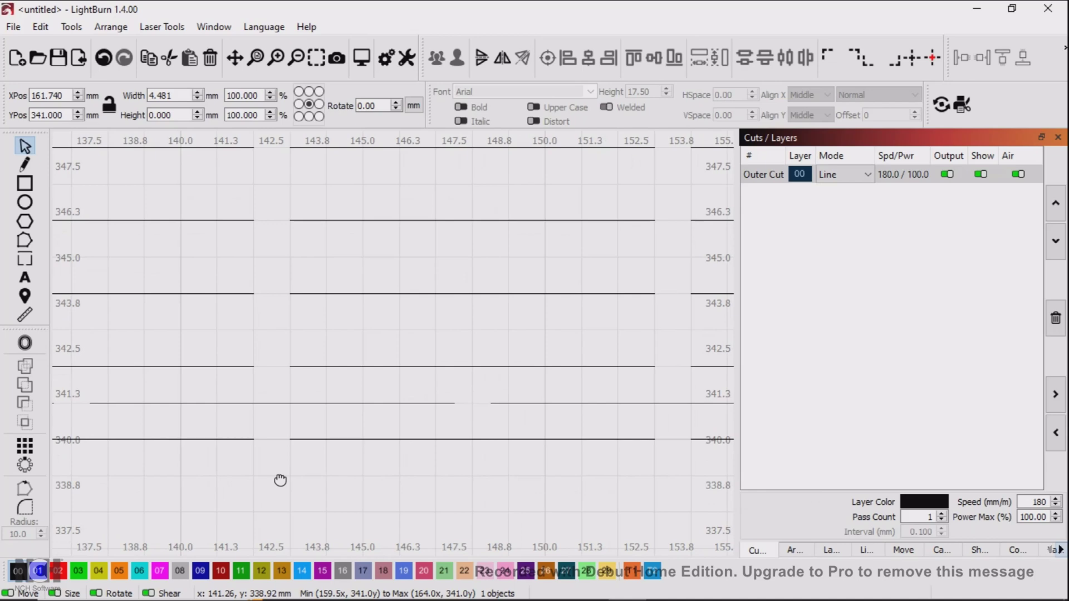
scroll(299, 446, "left", 10)
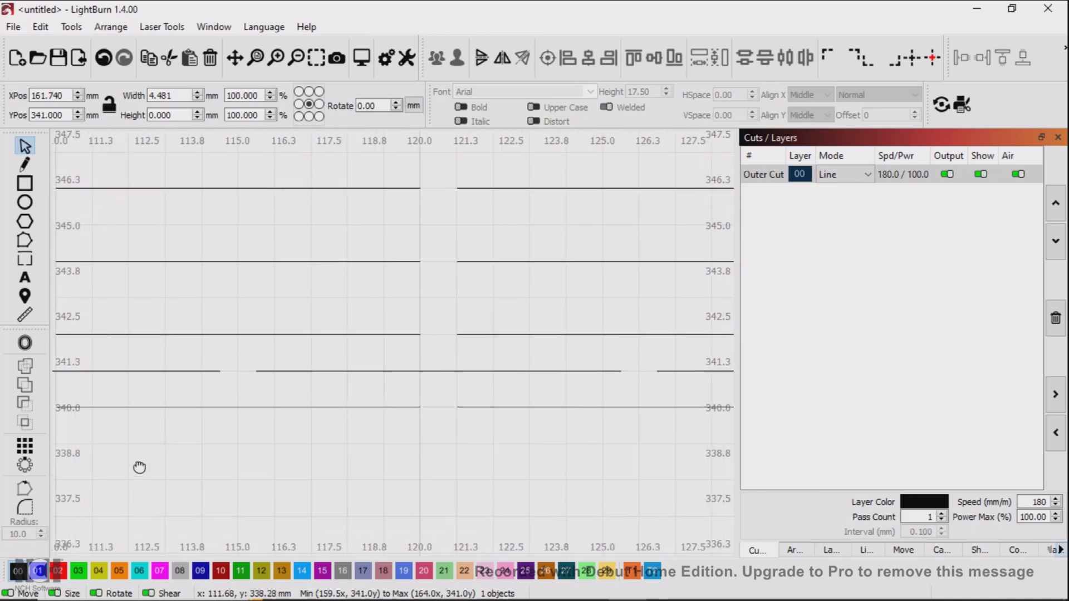
left_click(342, 360)
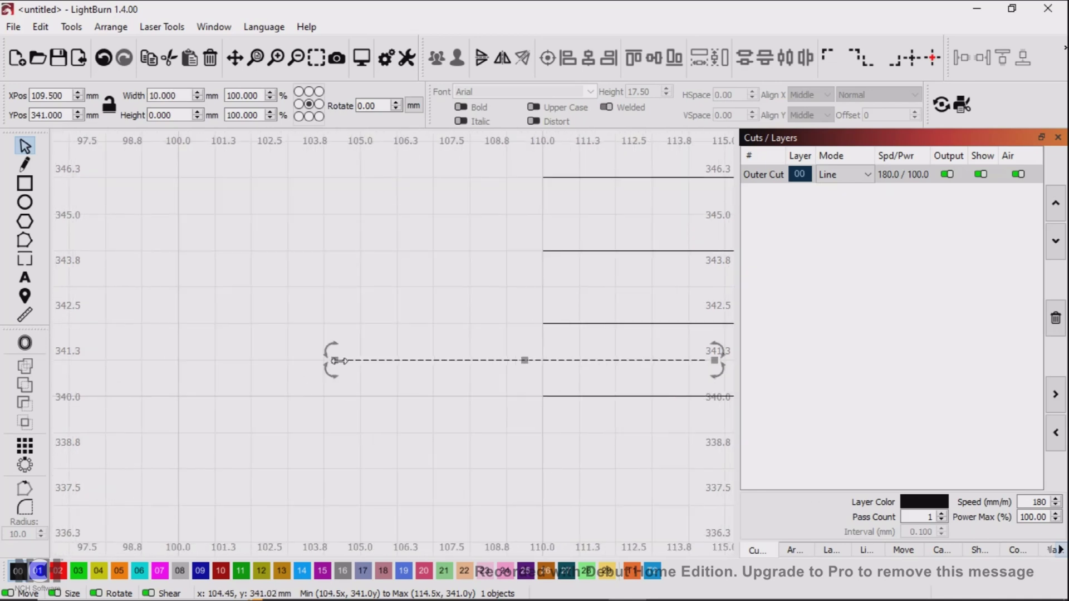
left_click_drag(340, 361, 536, 362)
left_click(411, 462)
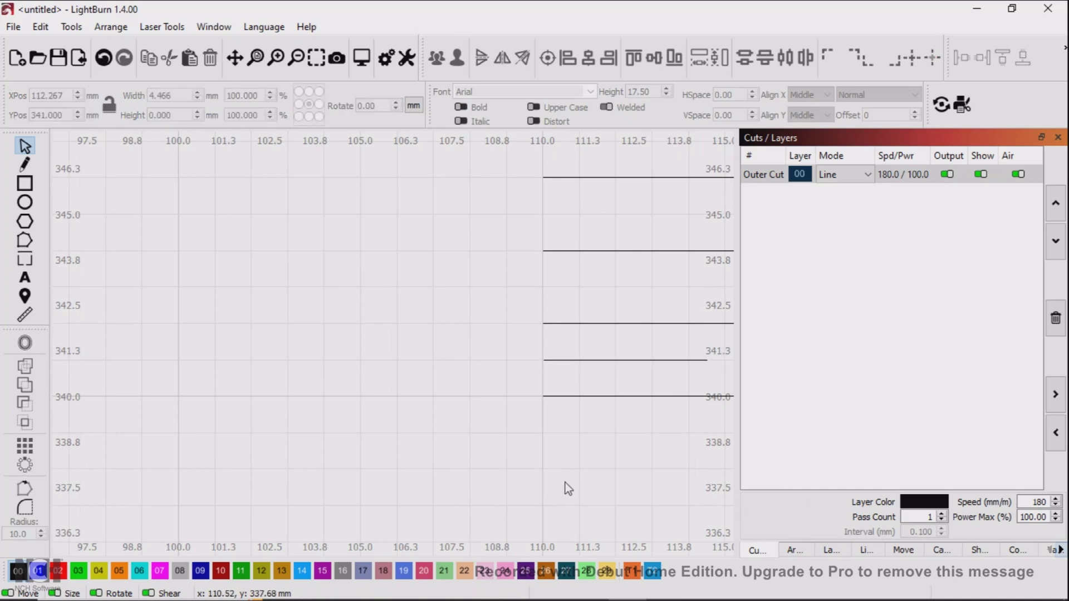
scroll(489, 466, "down", 5)
scroll(479, 424, "down", 6)
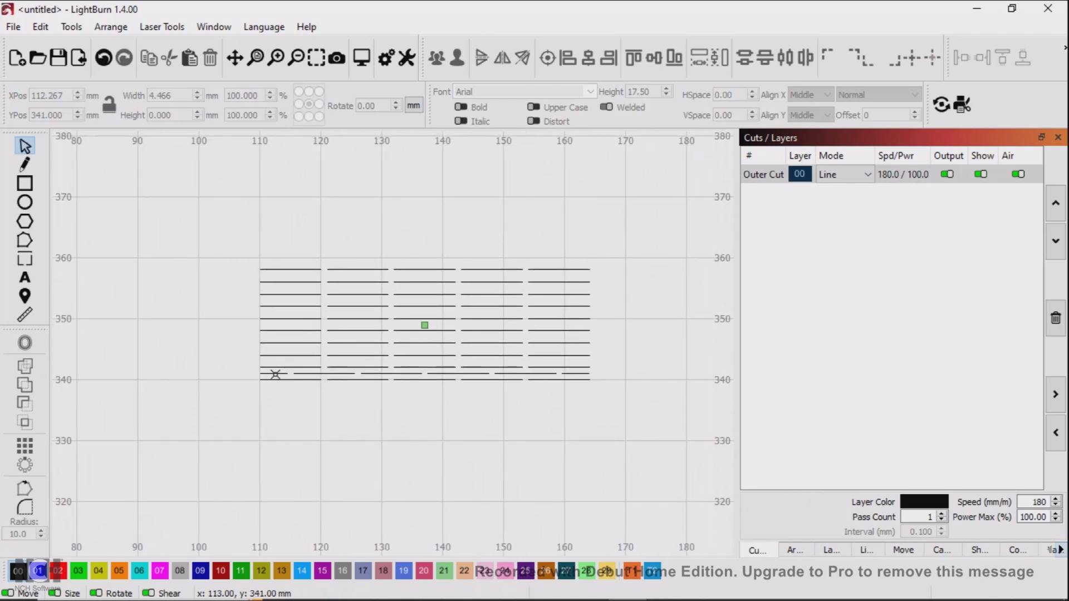
Step: Select all six dashes of the staggered Y 341 row
left_click(275, 374)
left_click(351, 373, "shift")
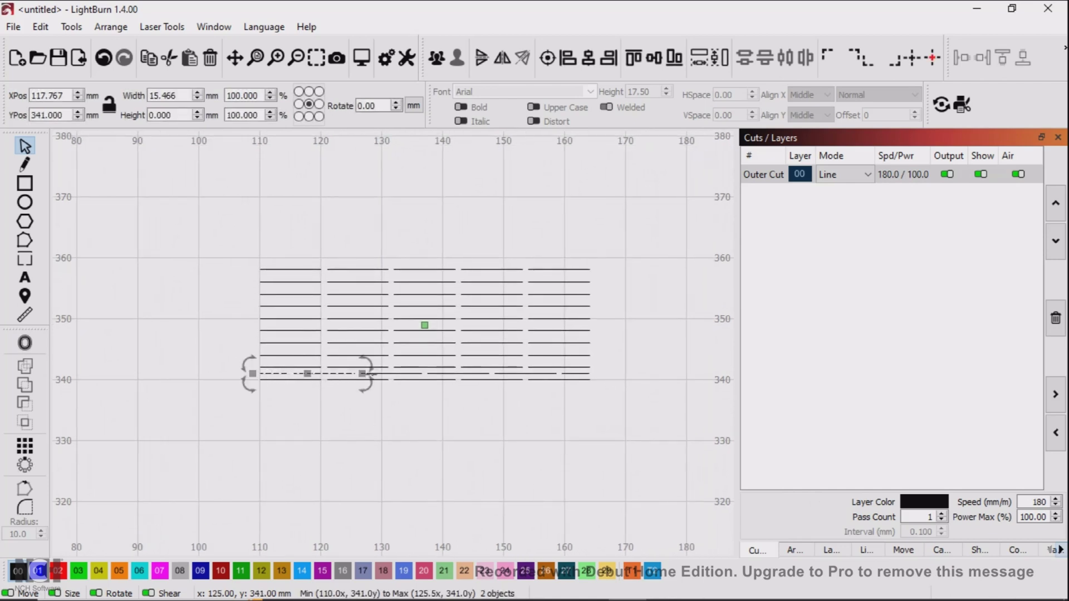
left_click(398, 373, "shift")
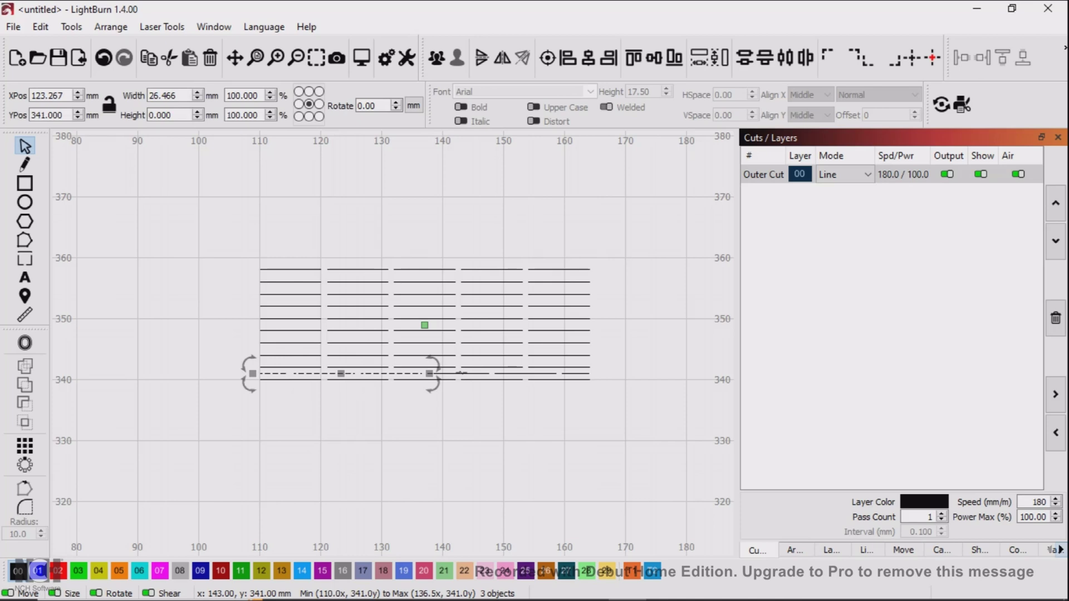
left_click(463, 373, "shift")
left_click(574, 373, "shift")
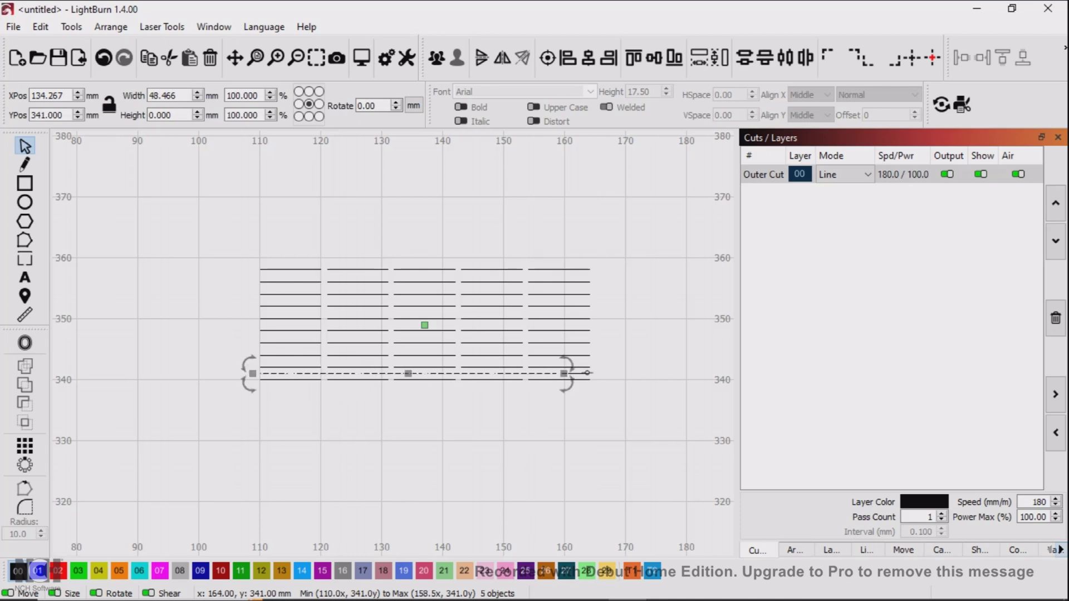
left_click(589, 373, "shift")
Step: Grid-array the staggered row into 10 rows at 2 mm Y spacing
left_click(25, 446)
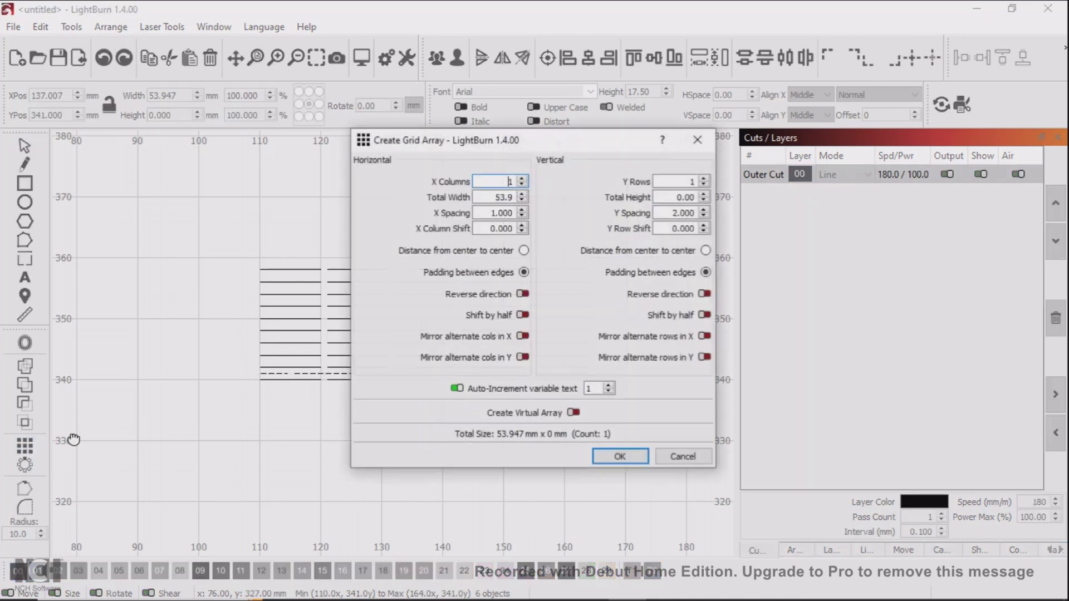
left_click_drag(556, 142, 872, 203)
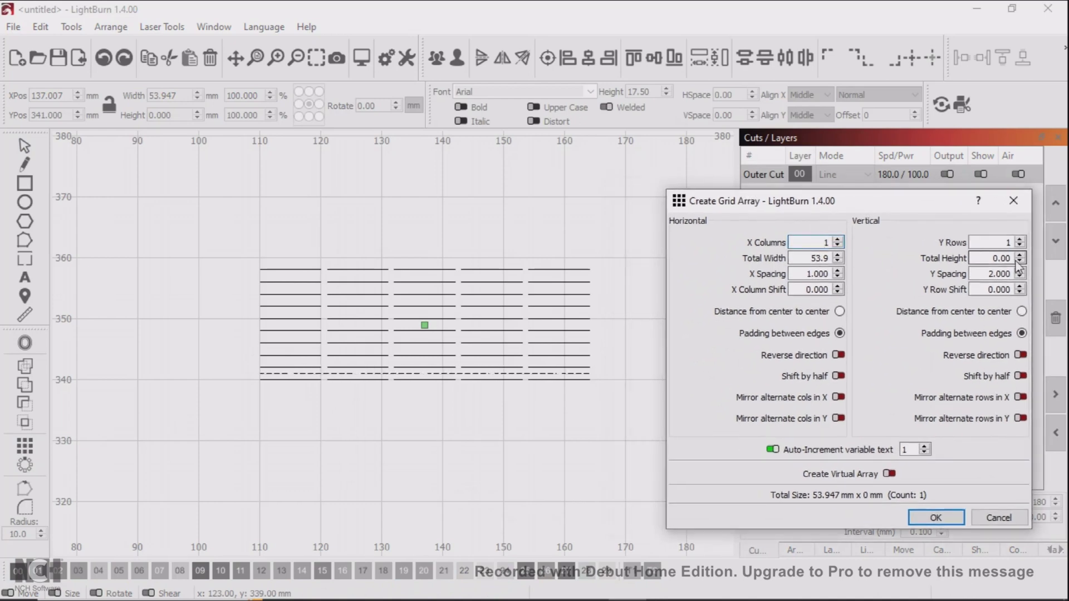
left_click(1020, 240)
left_click(1021, 240)
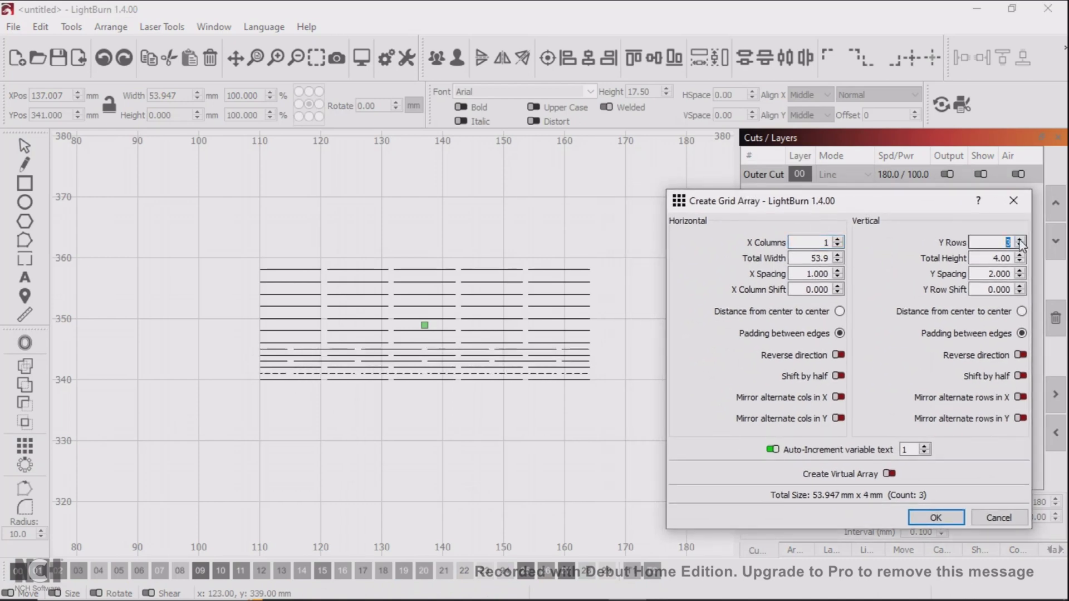
left_click(1020, 240)
left_click(1020, 240)
left_click(1020, 240)
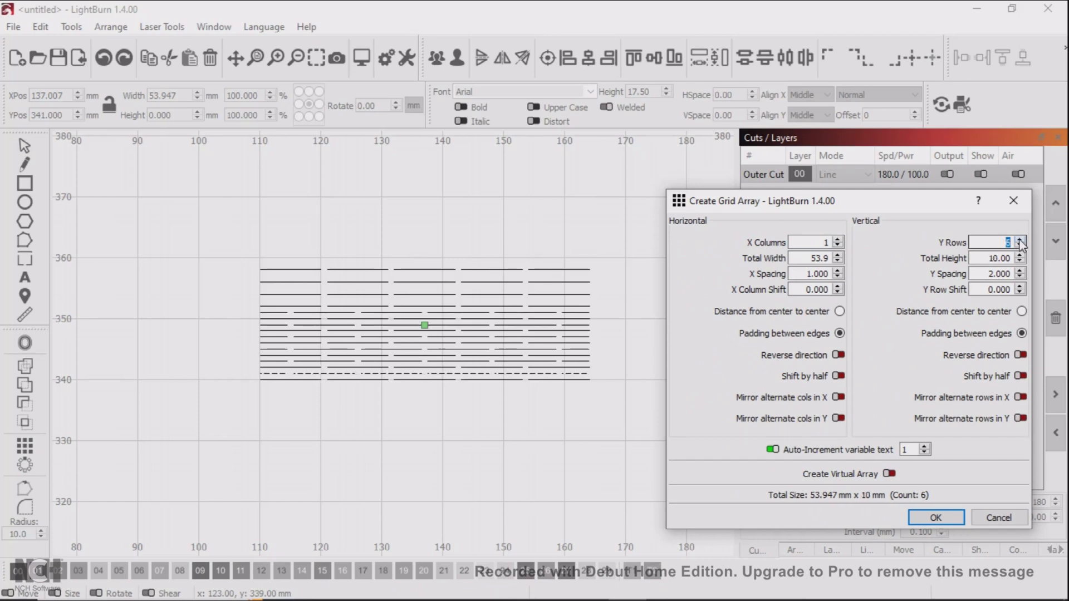
left_click(1020, 240)
left_click(1020, 240)
left_click(1020, 240)
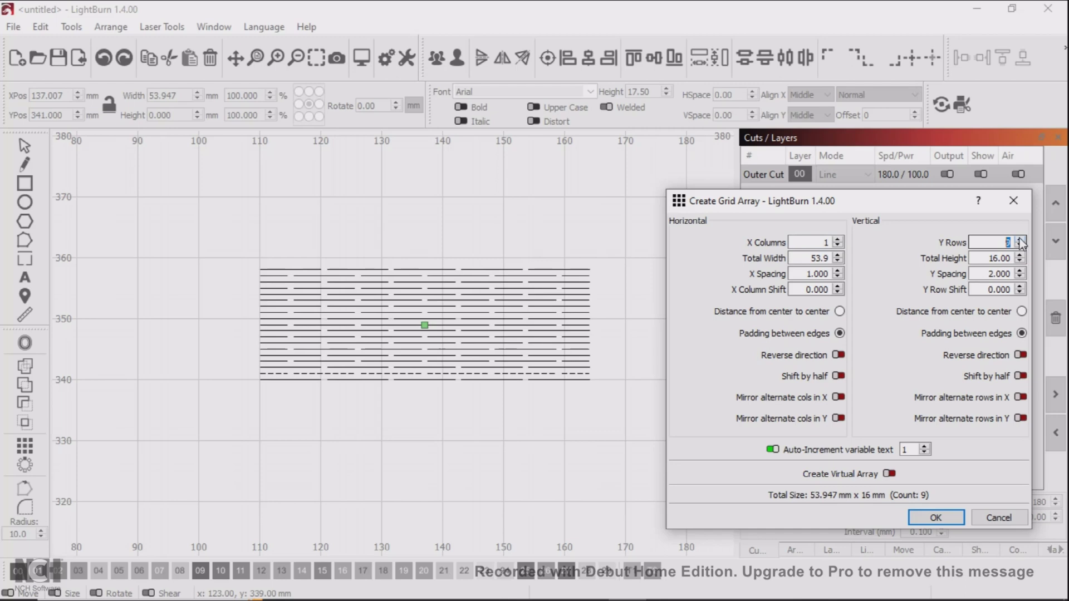
left_click(1020, 240)
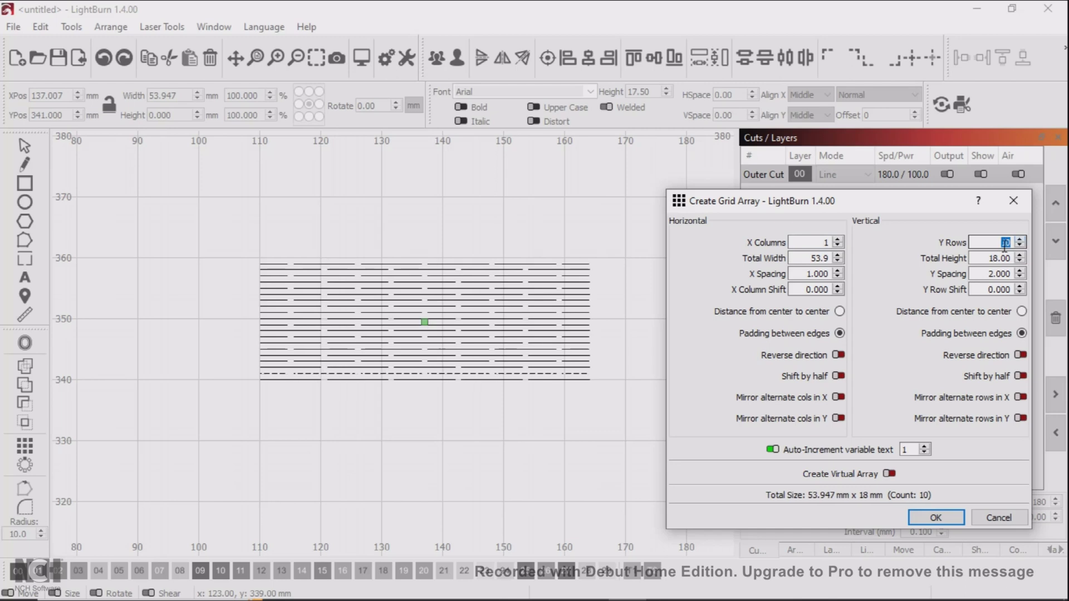
left_click(943, 519)
Step: Box-select all 110 hinge lines and group them into one 54 × 19 mm pattern
left_click(195, 454)
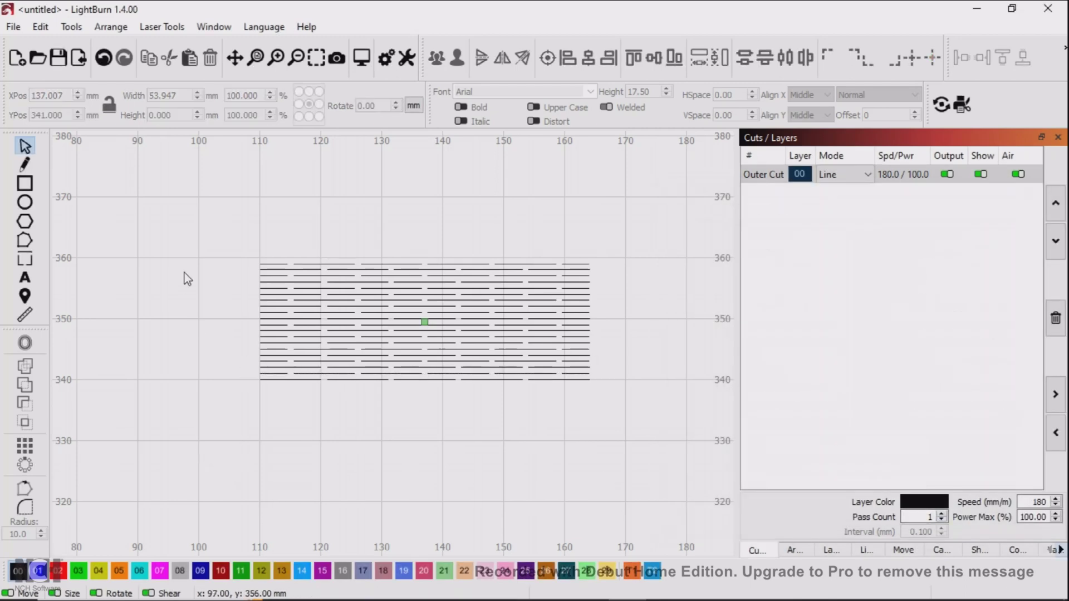
left_click_drag(209, 244, 636, 415)
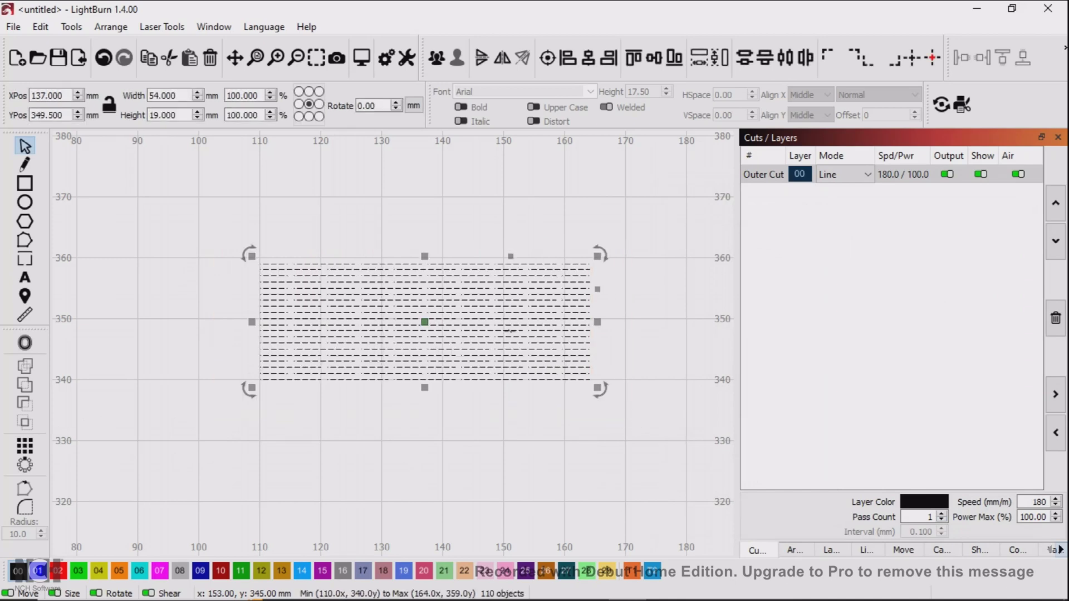
right_click(501, 328)
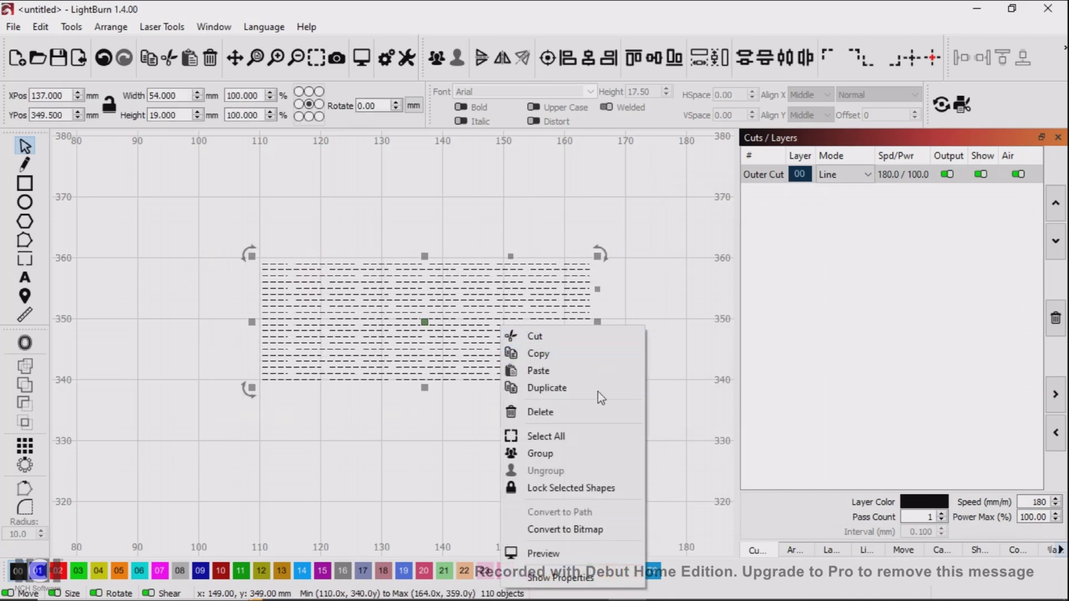
left_click(540, 454)
left_click(346, 470)
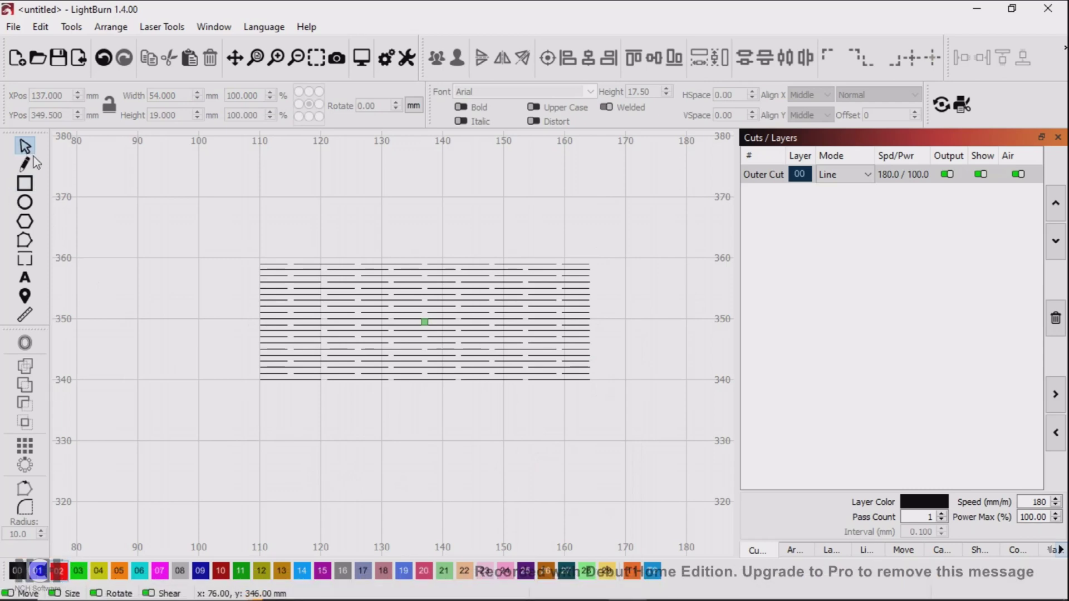
Step: Frame the hinge with a 54 × 21.4 mm rectangle on red layer C02 and show the Preview
key("ctrl+r")
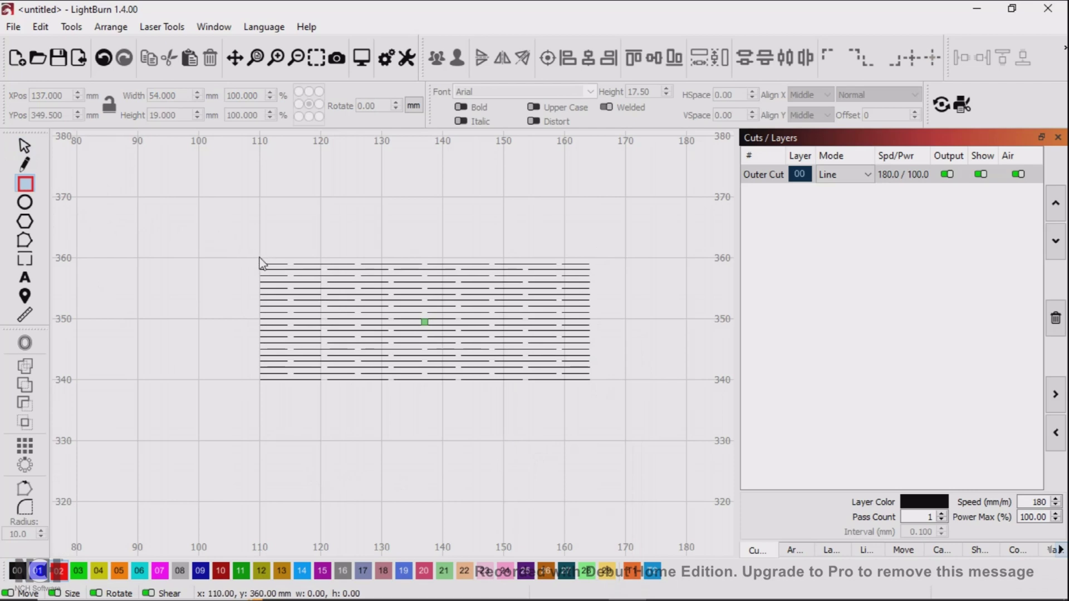
left_click_drag(261, 259, 592, 394)
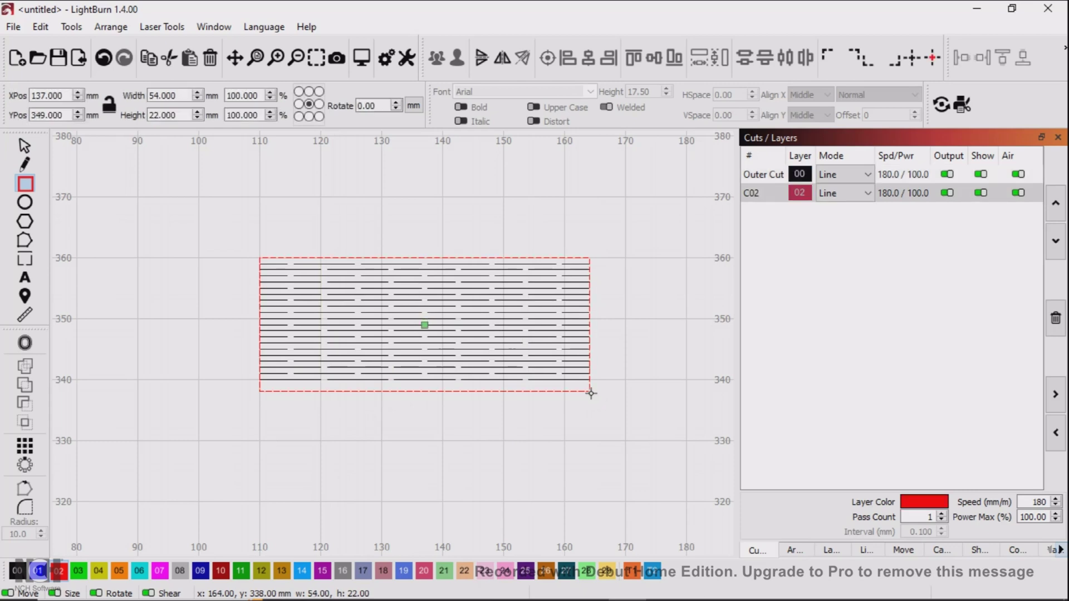
left_click(25, 147)
left_click_drag(424, 249, 424, 249)
left_click_drag(426, 399, 426, 395)
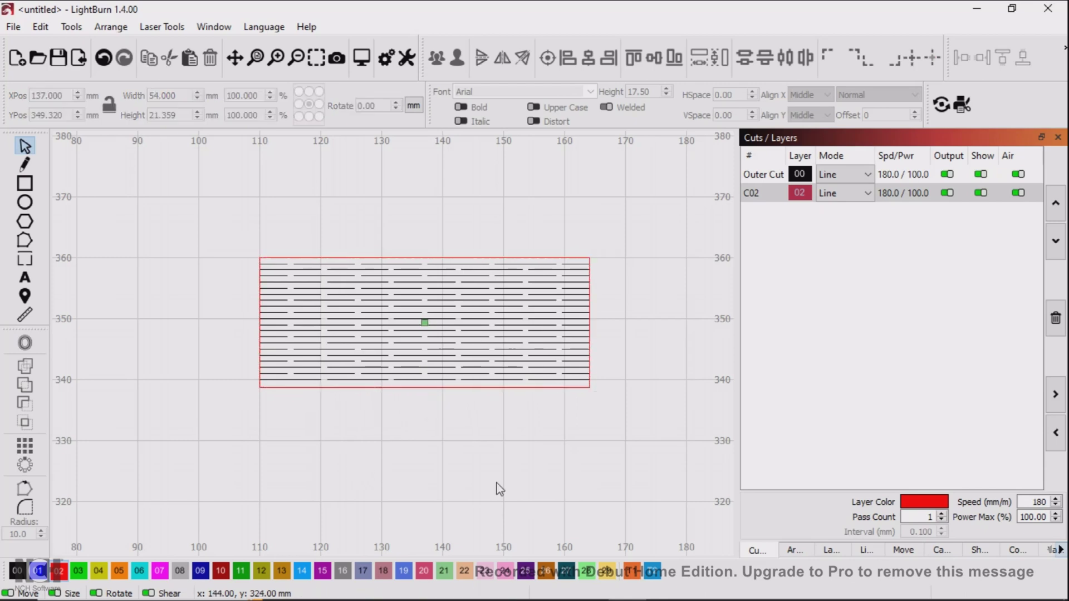
left_click(362, 60)
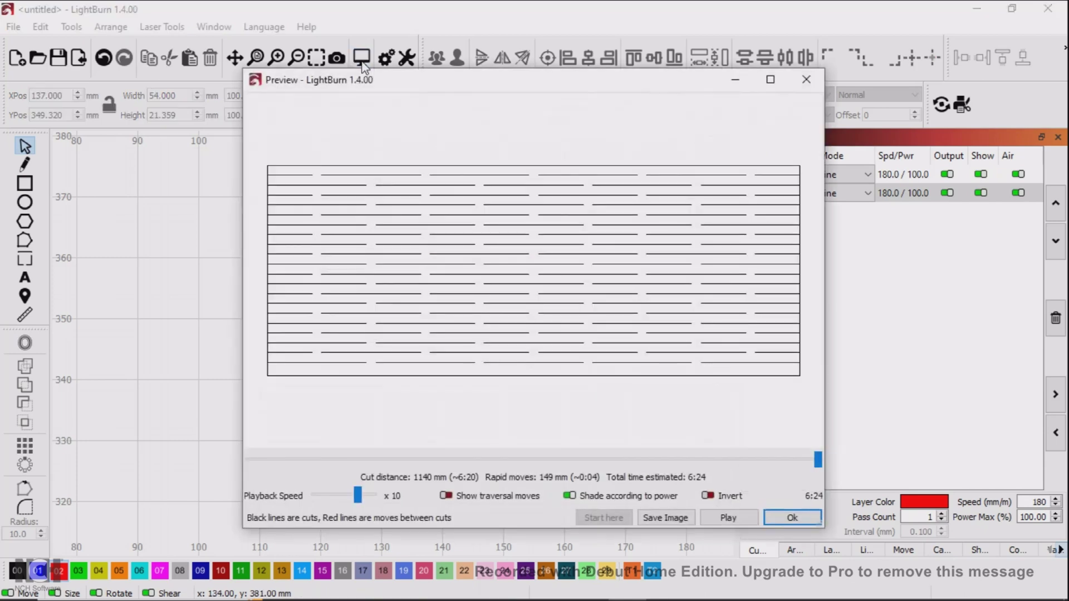